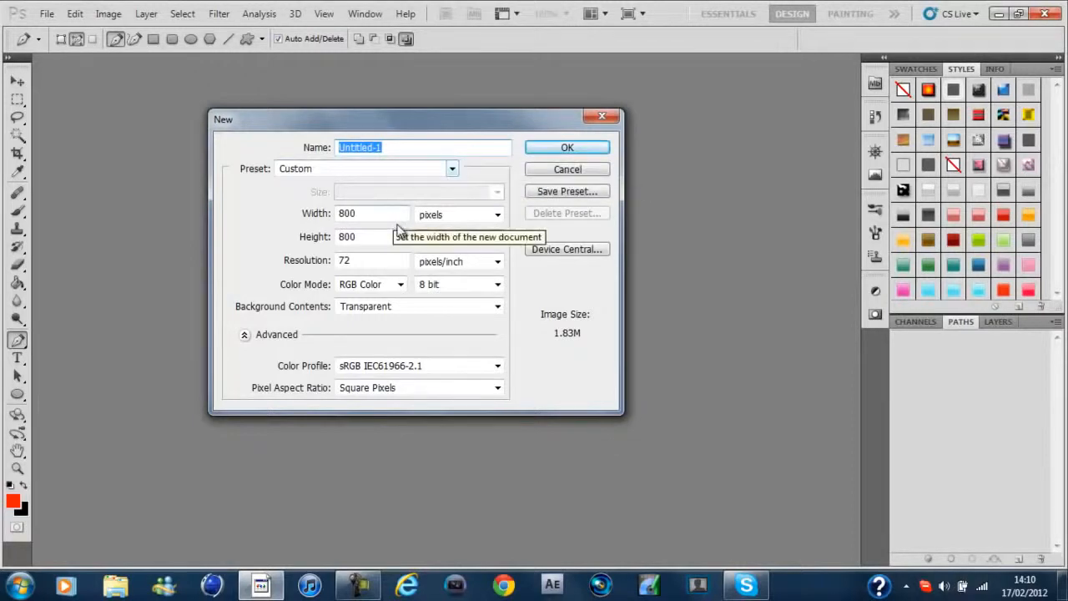
Create a new document from the 1920 px X 1200 px preset
click(454, 172)
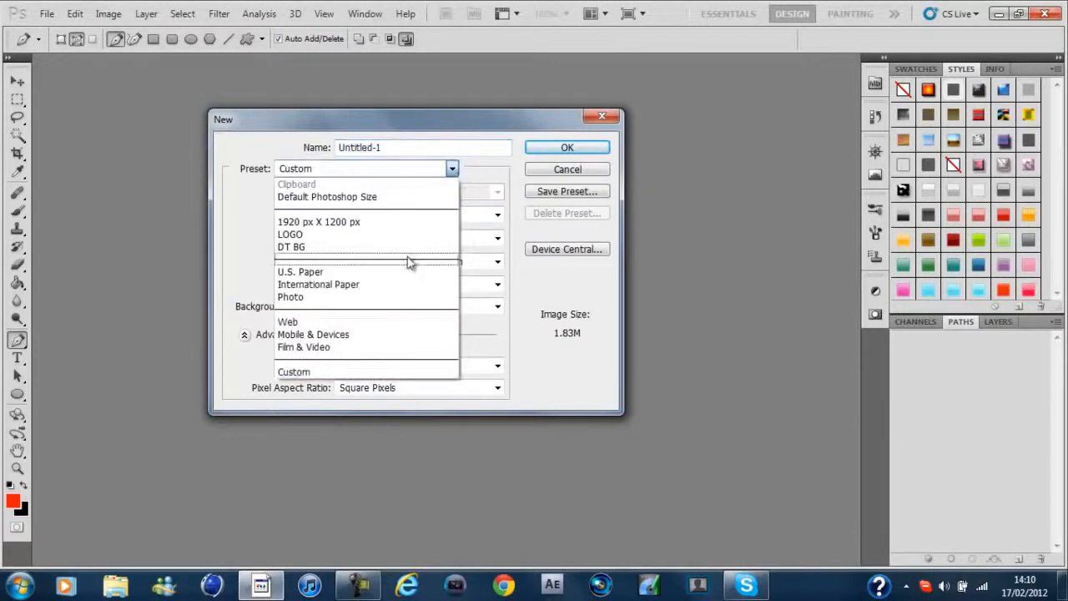
click(418, 224)
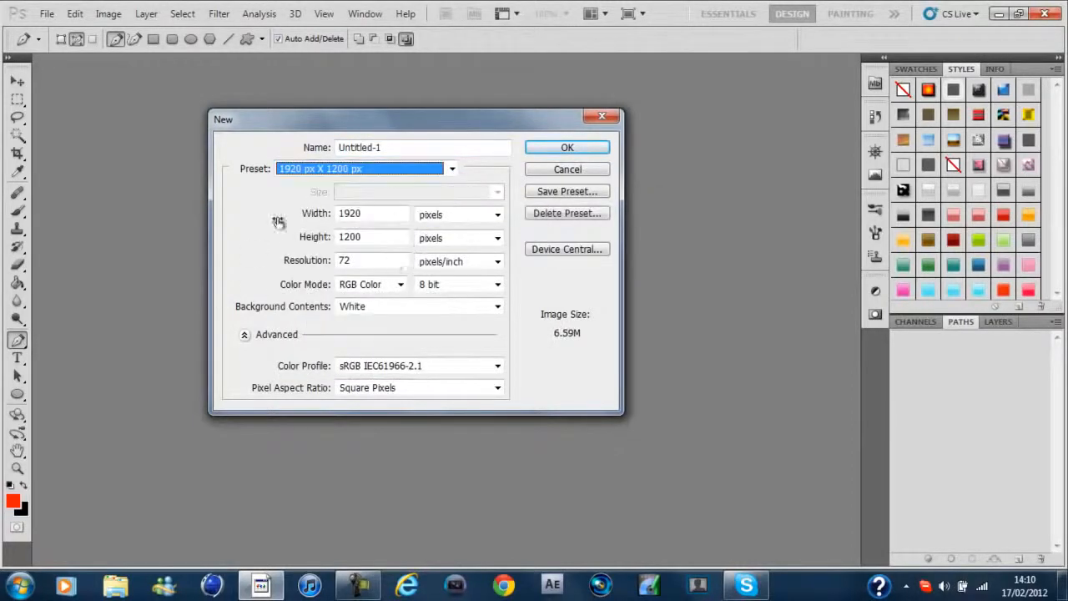
click(570, 150)
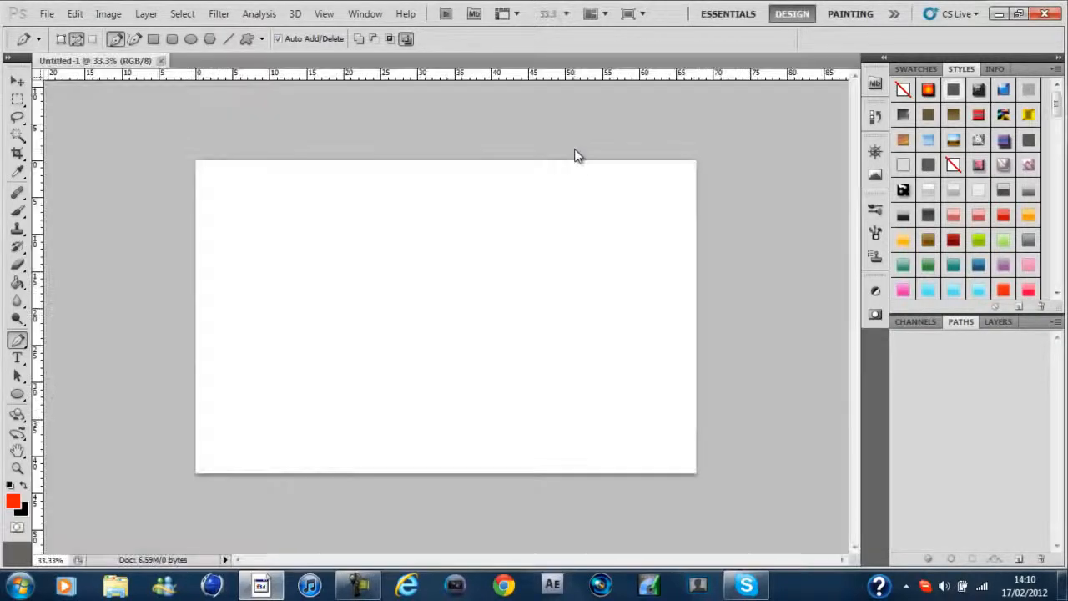
Unlock the Background layer by converting it to a regular layer named Layer 0
click(998, 321)
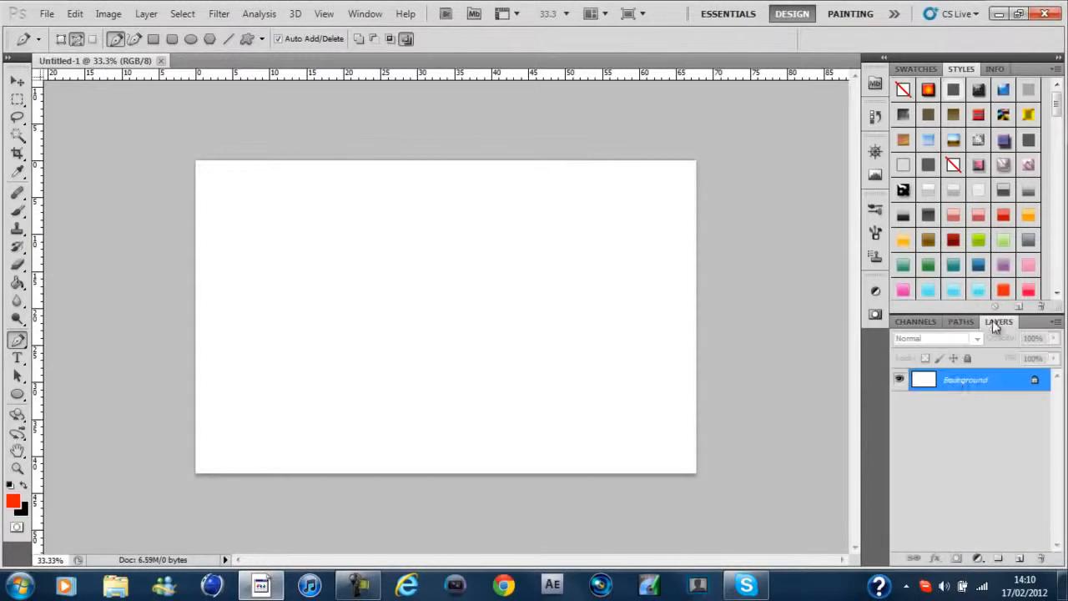
double_click(1035, 382)
click(672, 184)
Add the red text "KZ" in the Perfect Dark (BRK) font and move it to the upper middle of the canvas
key(t)
click(353, 329)
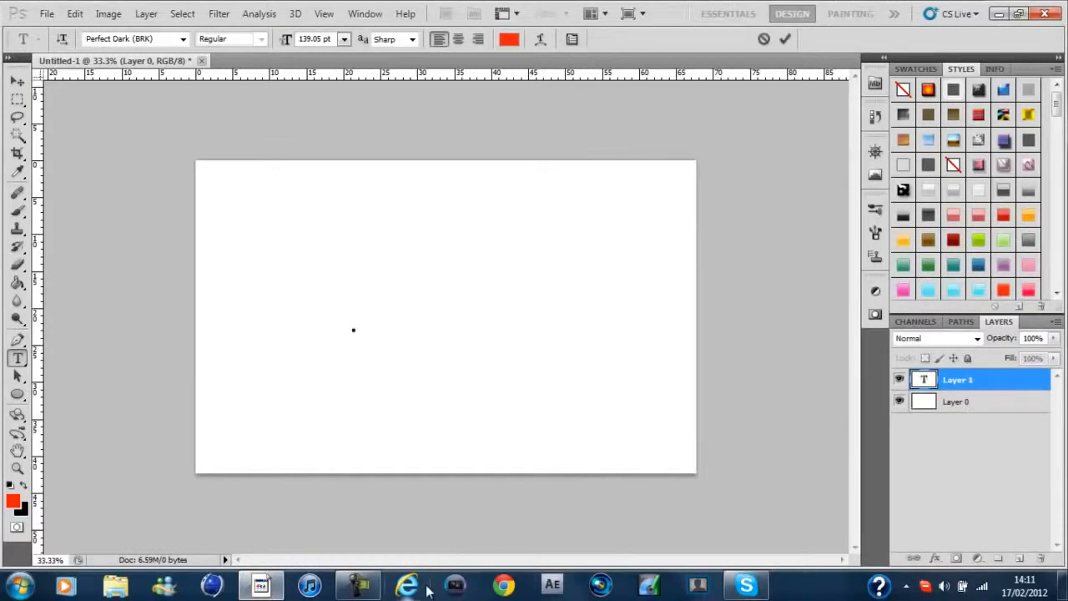
text(KZ)
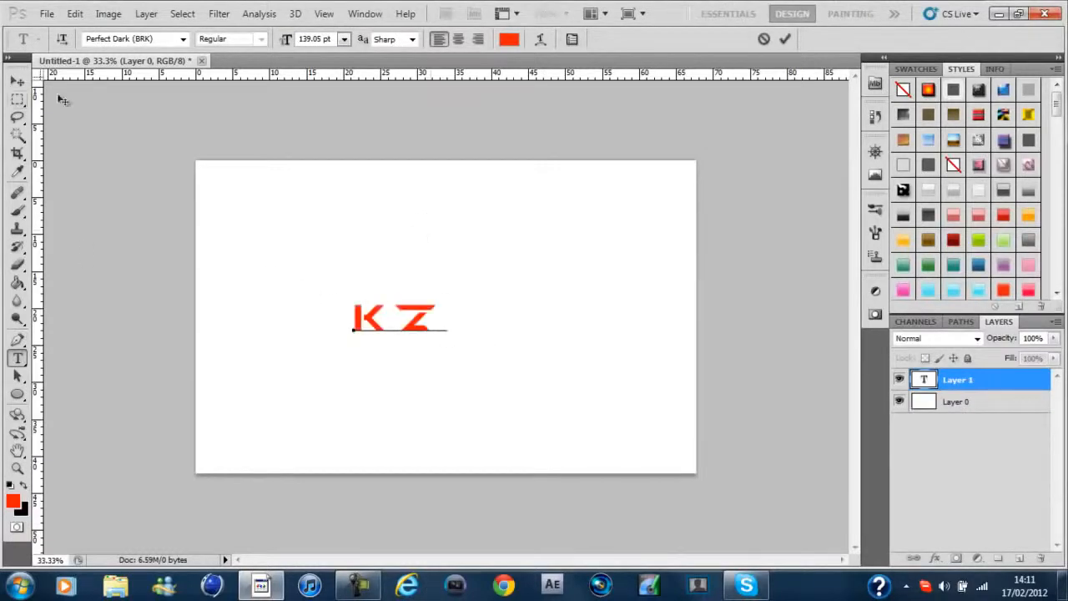
click(17, 81)
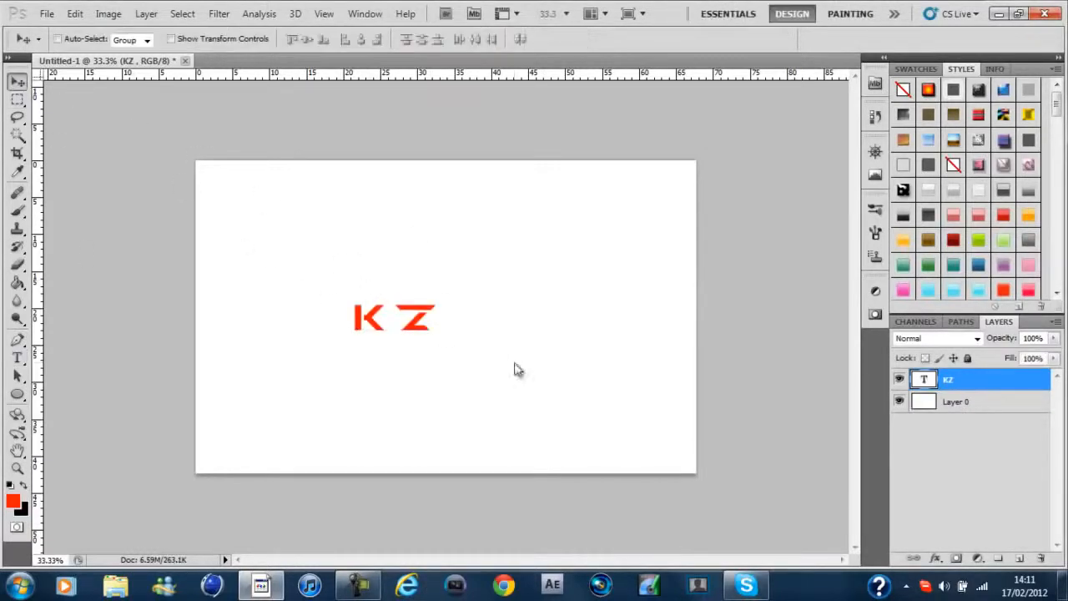
drag(421, 327, 478, 300)
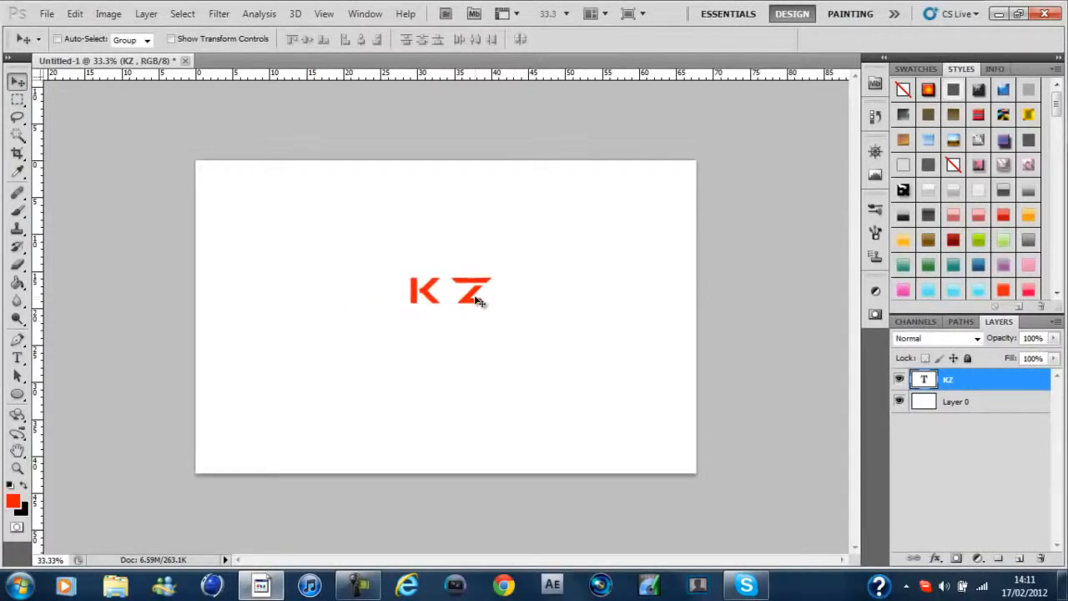
Examine the KZ lettering up close at 200% magnification
key(ctrl+plus)
key(ctrl+plus)
key(ctrl+plus)
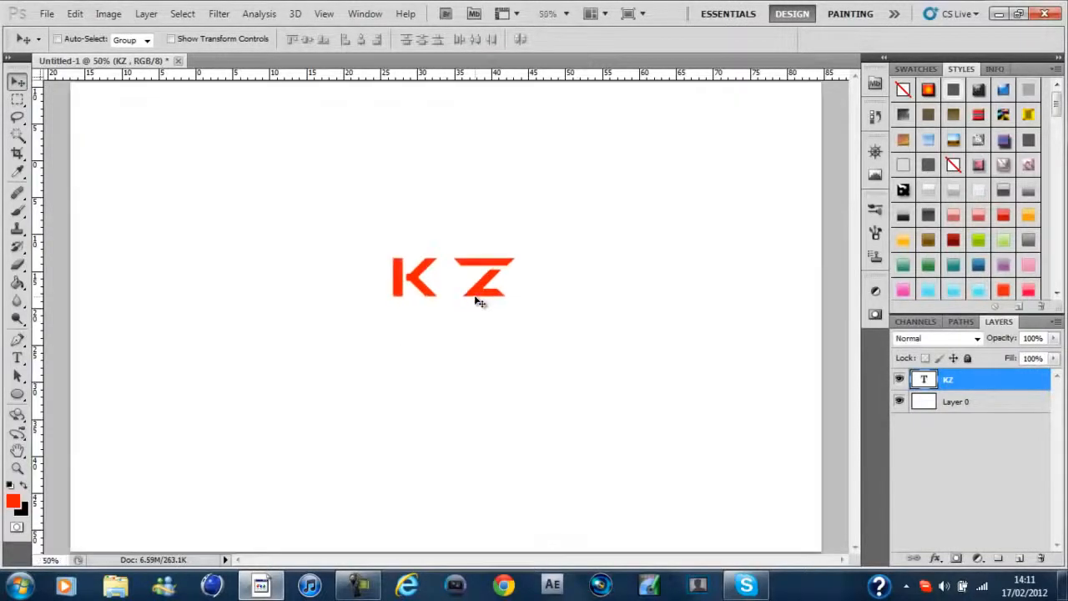
key(ctrl+minus)
key(ctrl+minus)
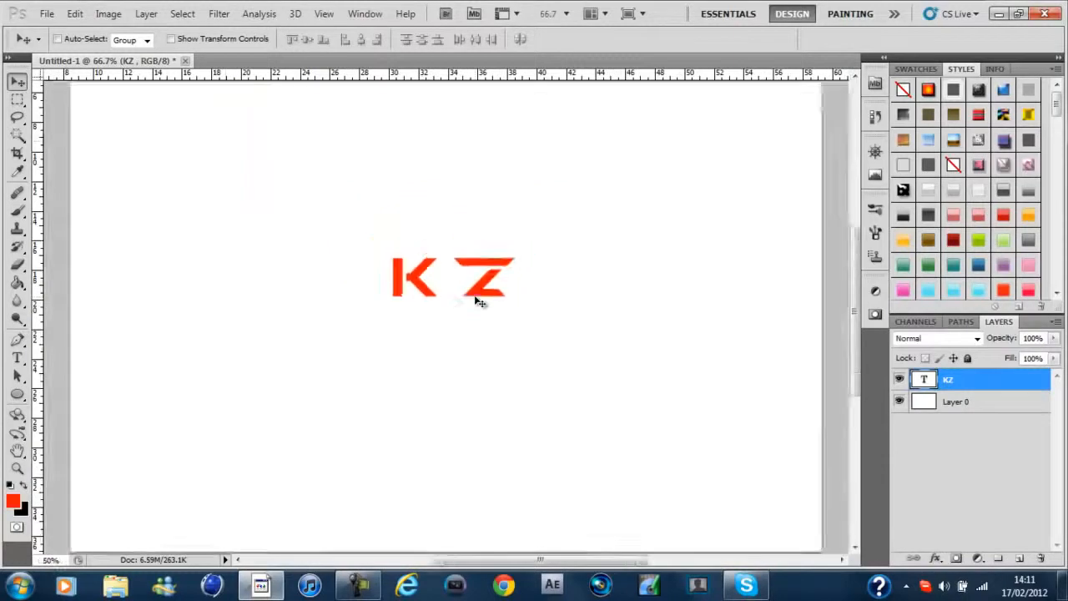
key(ctrl+plus)
key(ctrl+minus)
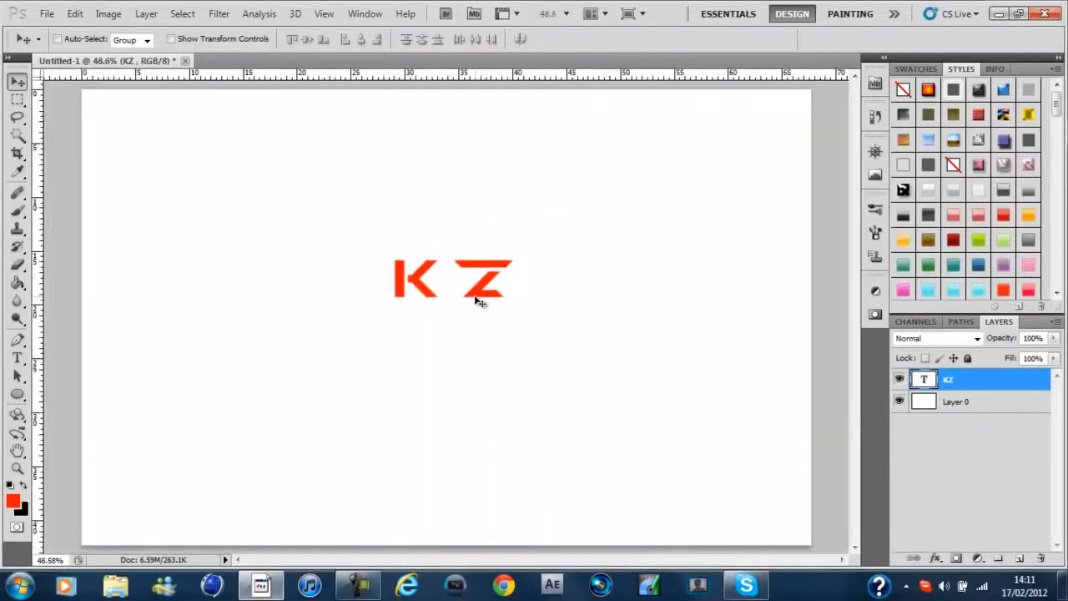
key(ctrl+plus)
key(ctrl+plus)
key(ctrl+plus)
key(ctrl+plus)
key(ctrl+plus)
key(ctrl+plus)
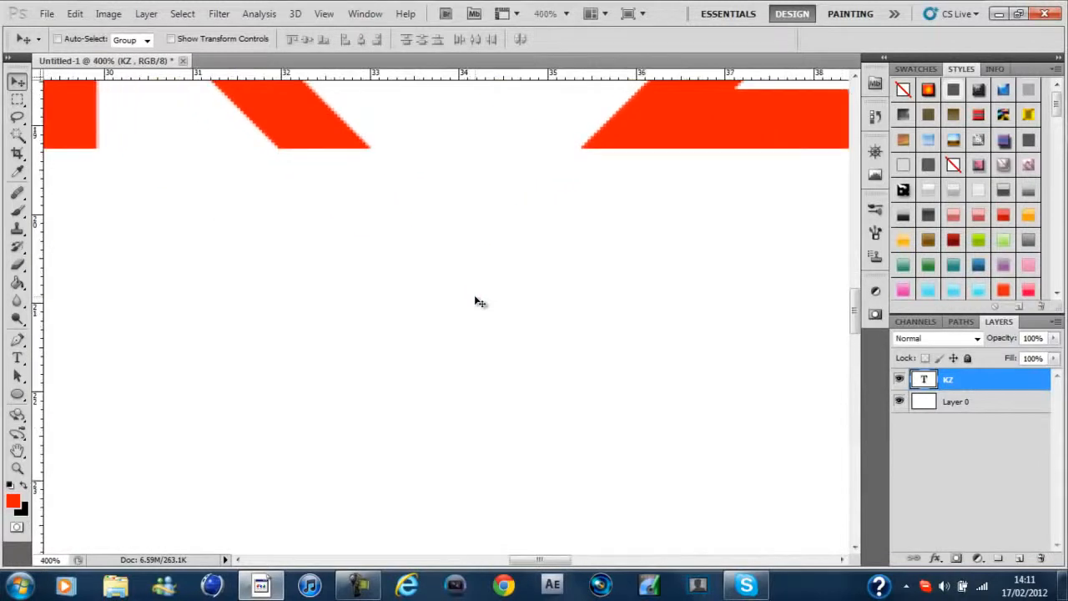
key(ctrl+minus)
key(ctrl+minus)
key(ctrl+minus)
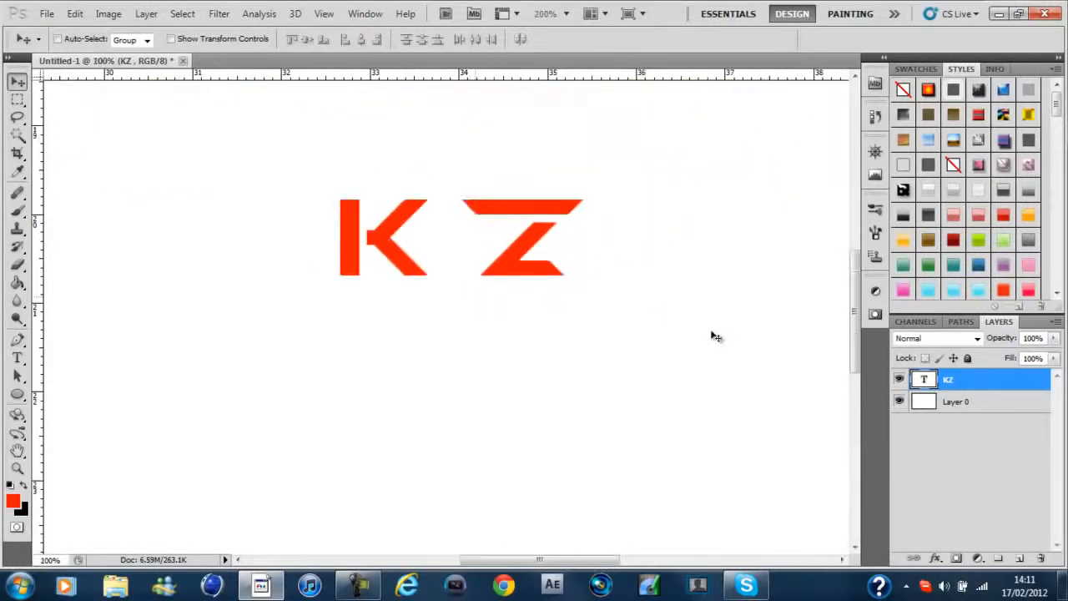
drag(858, 333, 858, 311)
key(ctrl+plus)
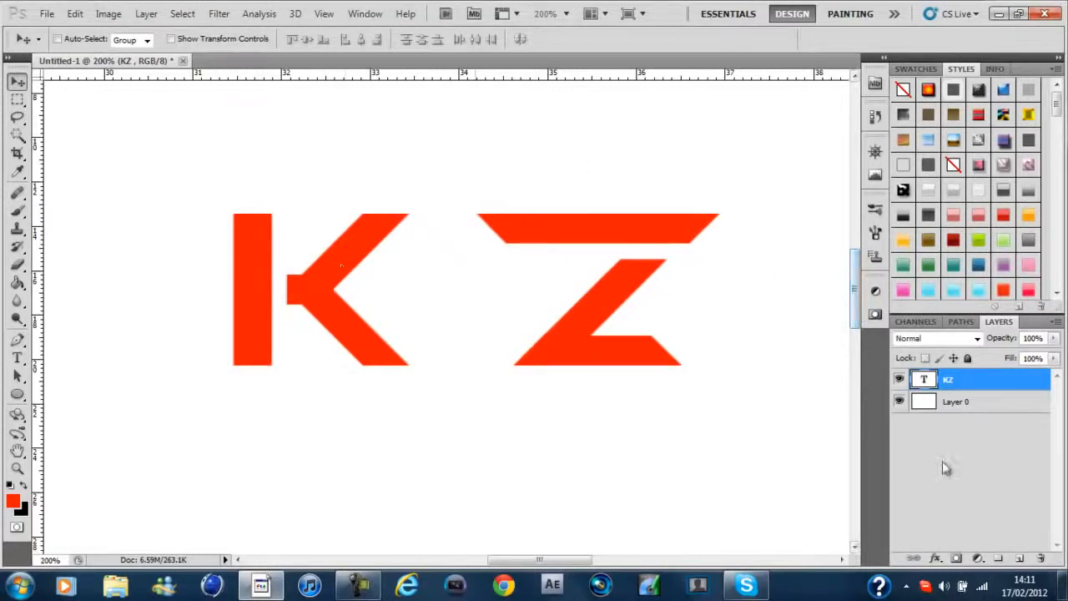
Delete the white Layer 0 and rasterize the KZ text layer
click(1002, 407)
key(Delete)
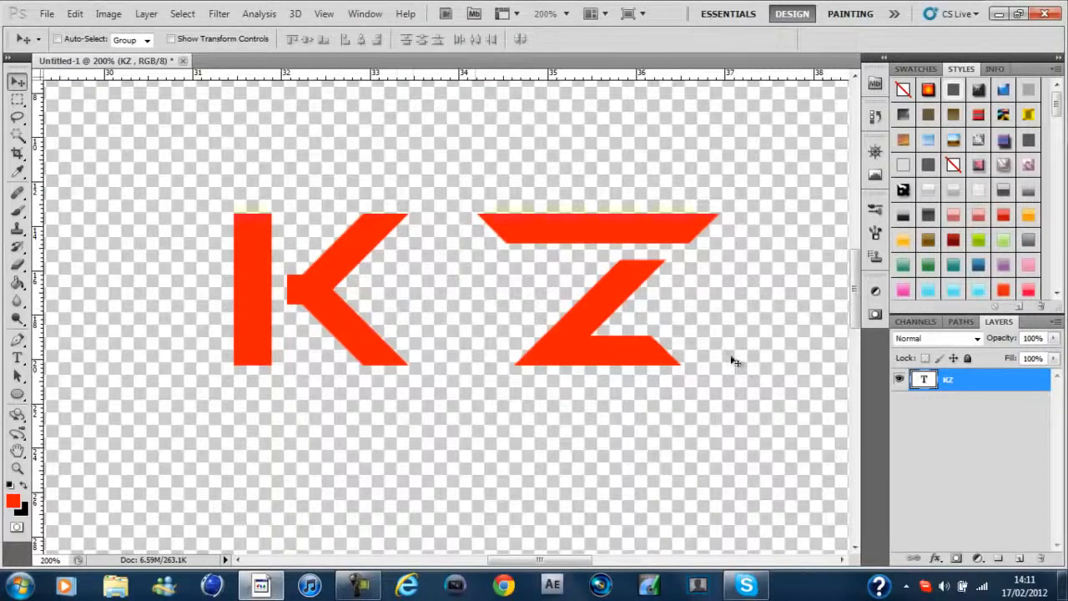
right_click(985, 381)
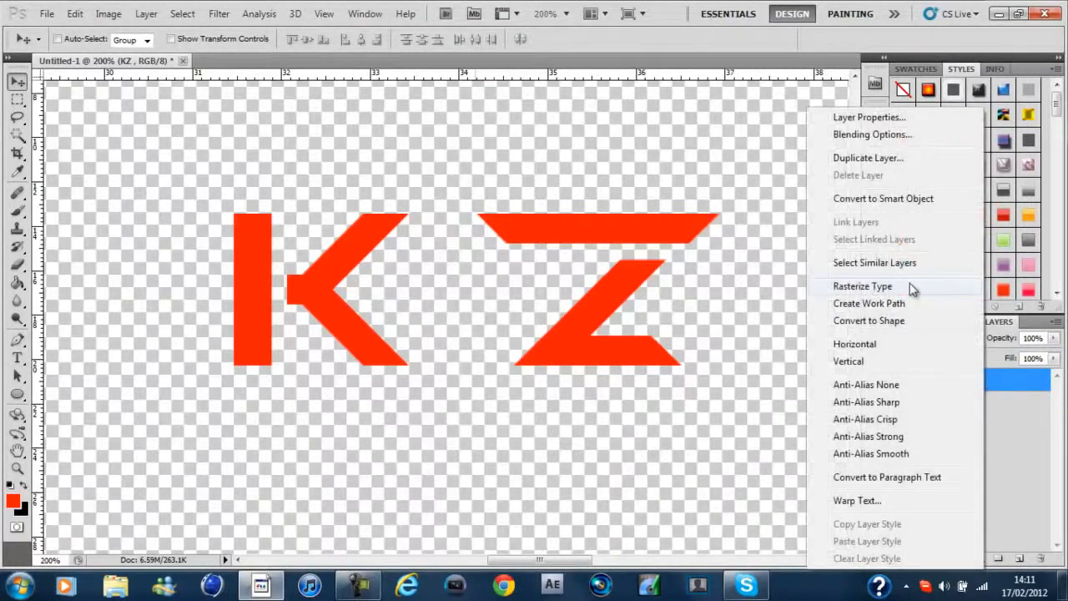
click(864, 286)
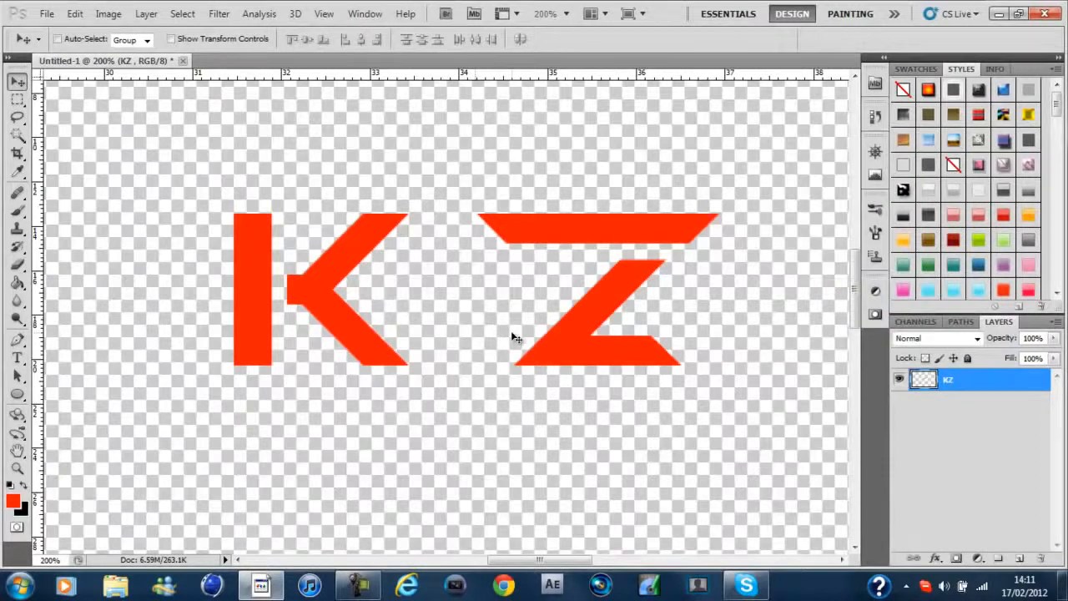
Select the Z with a rectangular marquee and cut it onto its own layer
key(m)
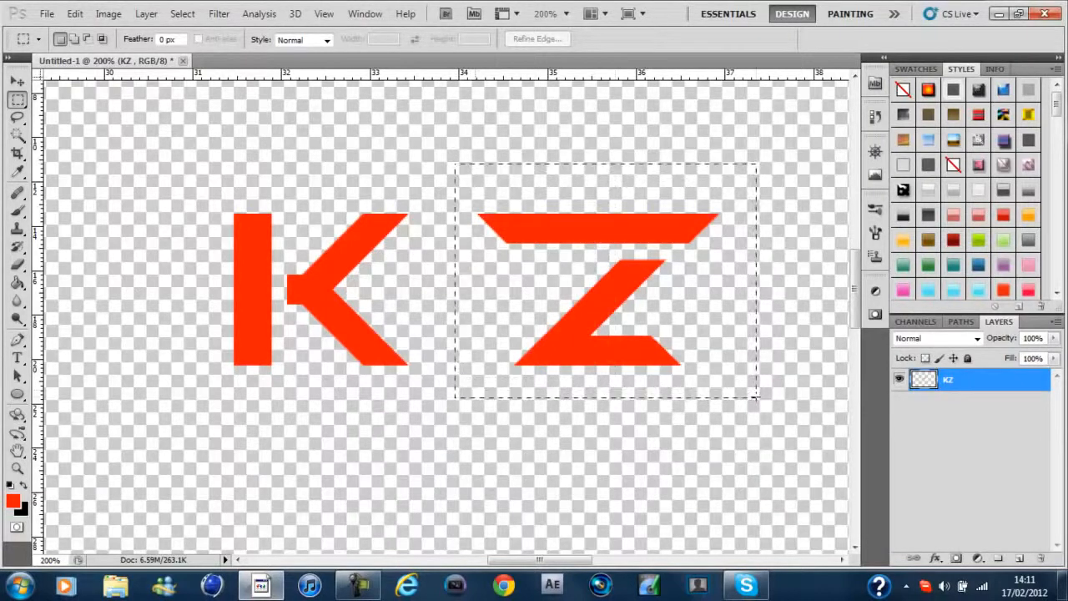
drag(758, 399, 758, 400)
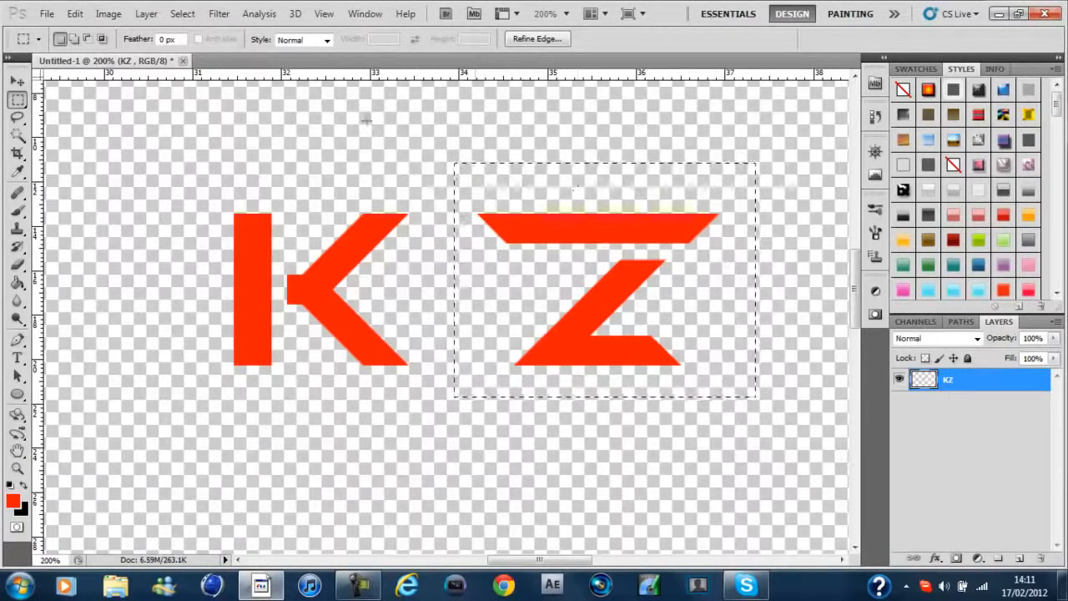
right_click(570, 92)
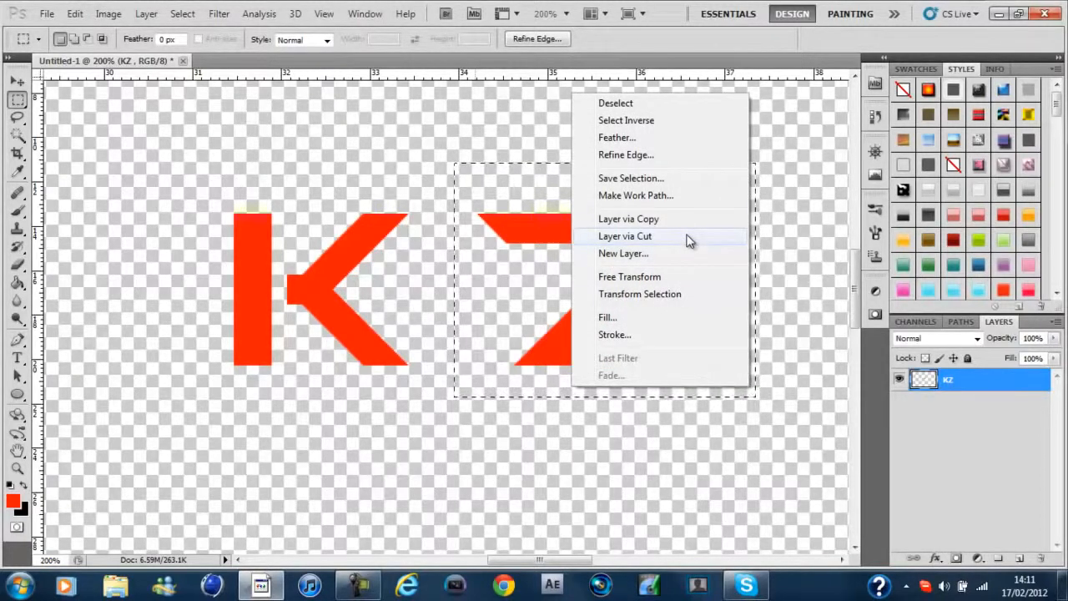
click(690, 240)
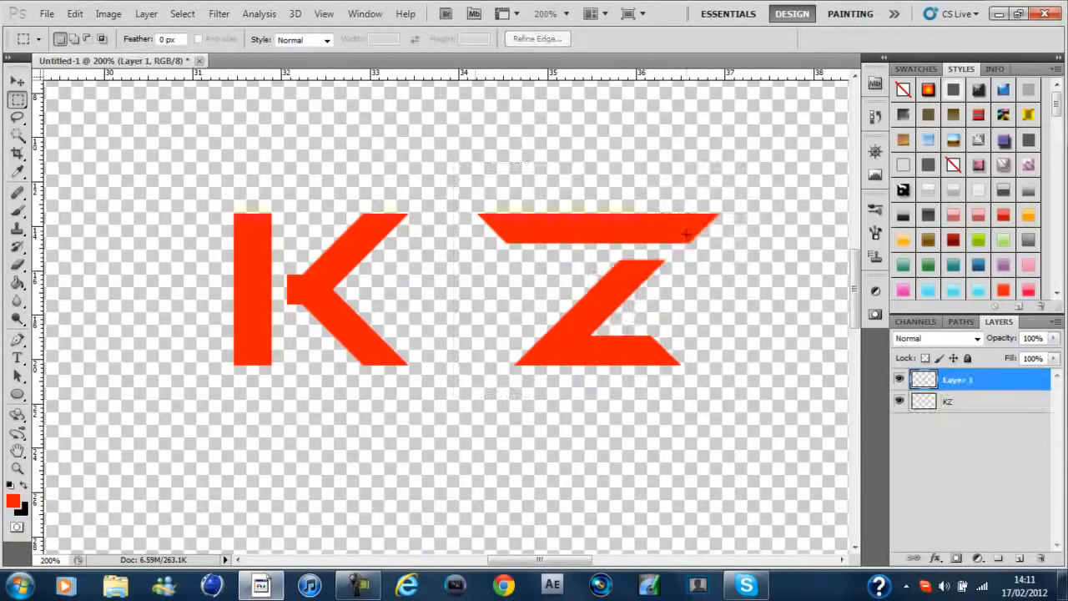
Rename the cut-out letter's layer to Z and the remaining KZ layer to K
double_click(959, 380)
text(Z)
double_click(948, 405)
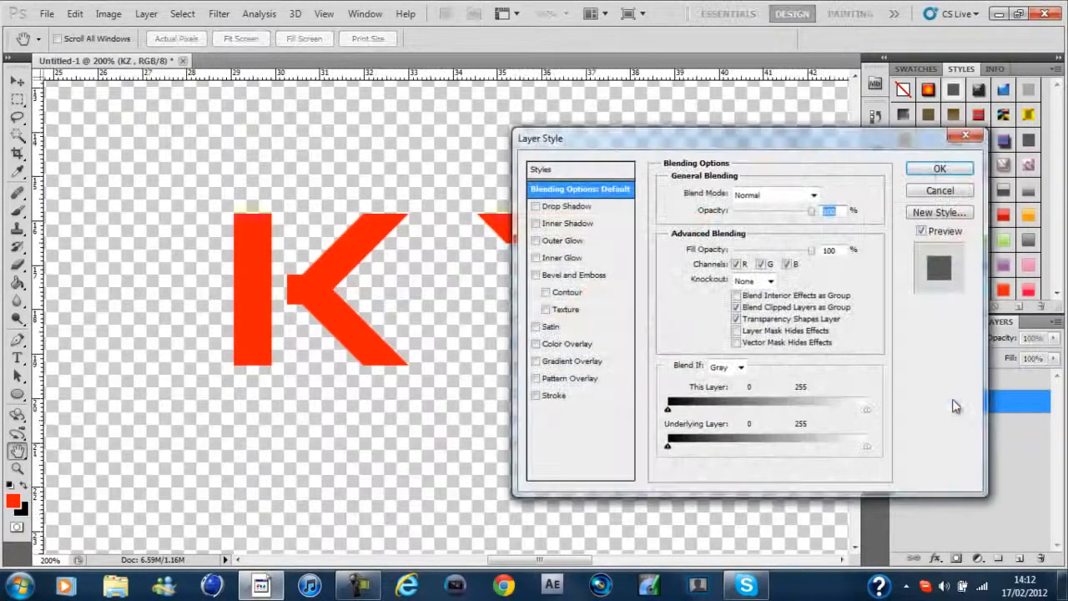
click(940, 190)
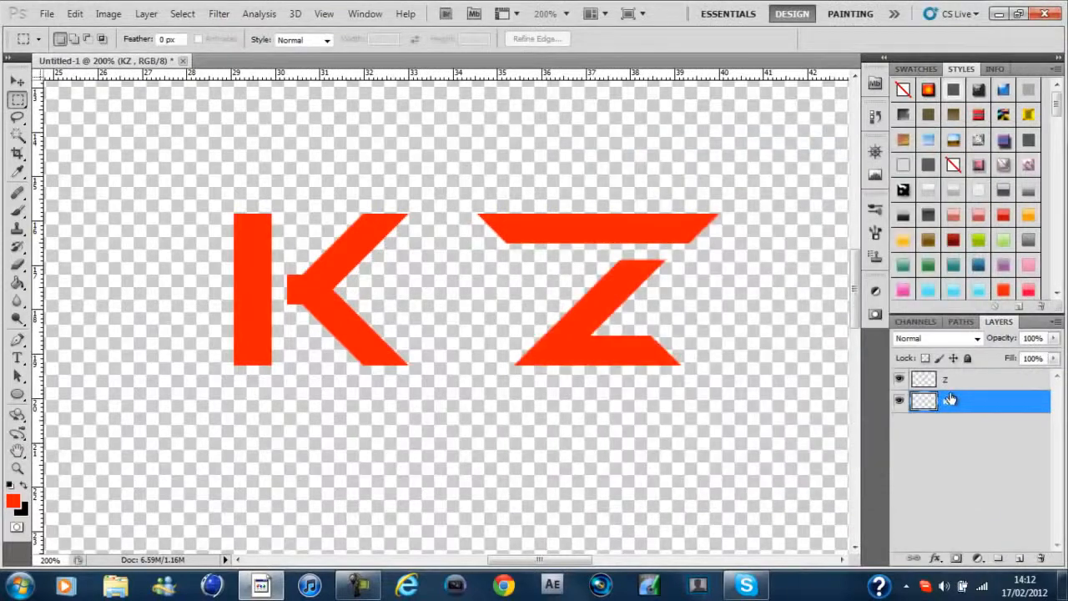
double_click(949, 402)
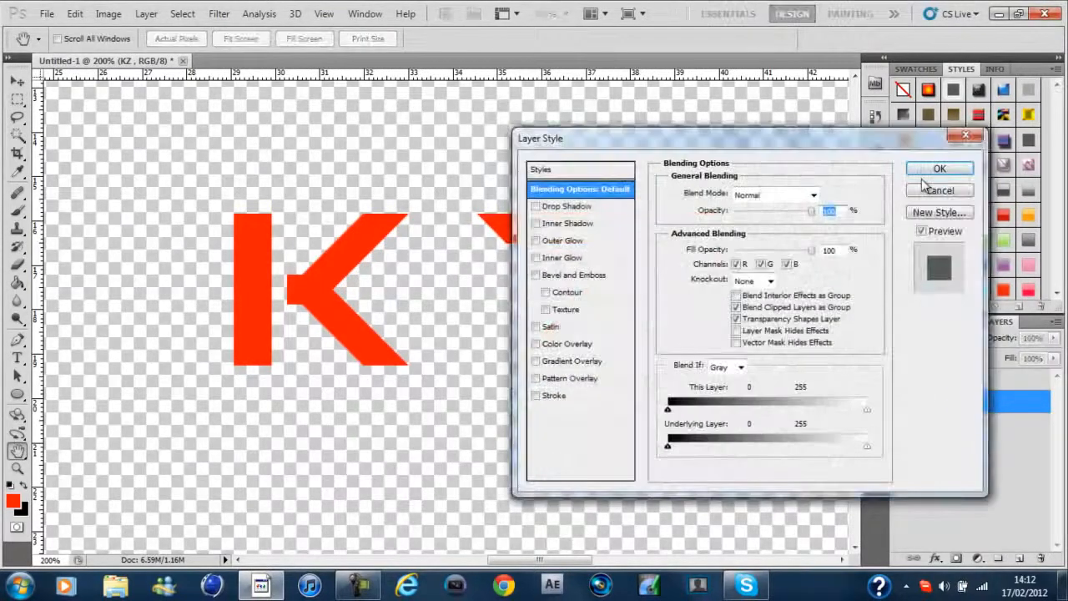
click(930, 190)
double_click(950, 404)
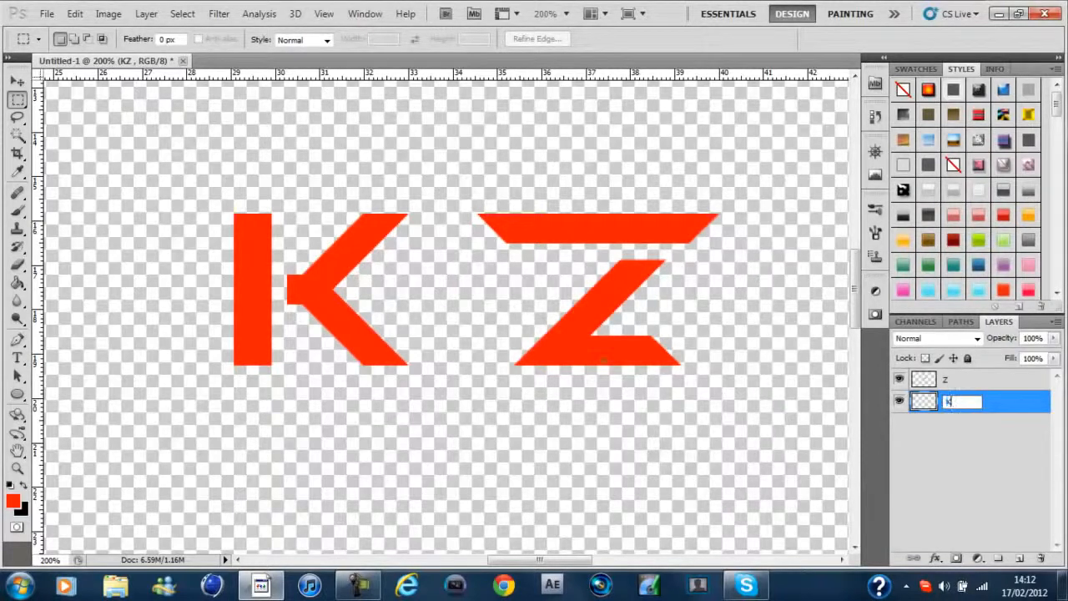
click(16, 81)
Try moving the K closer to the Z, and undo the move
key(Right)
key(Right)
key(Right)
key(Right)
drag(667, 324, 694, 333)
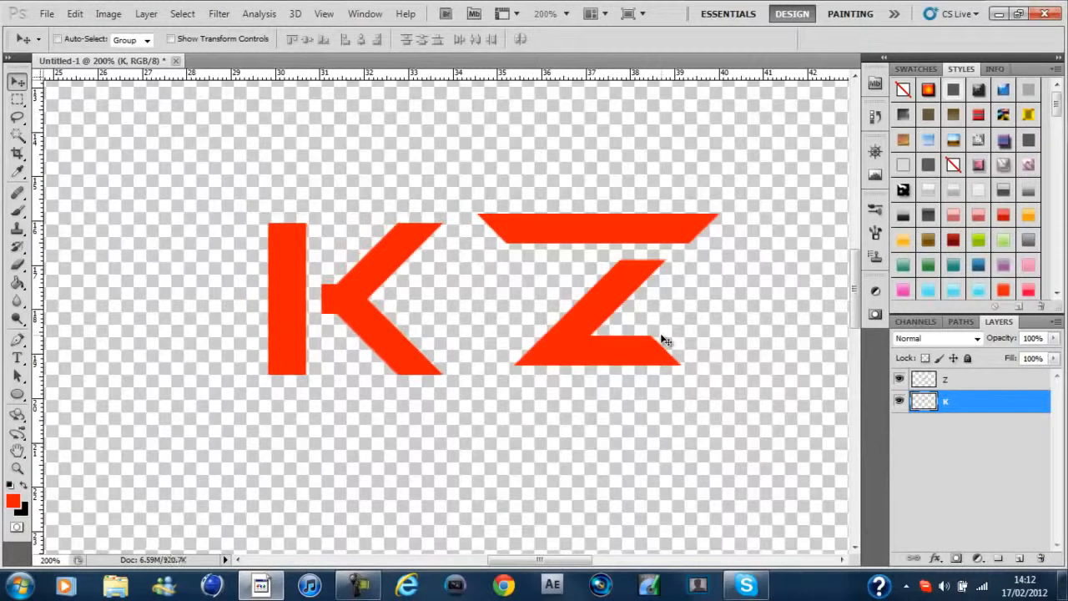
key(ctrl+z)
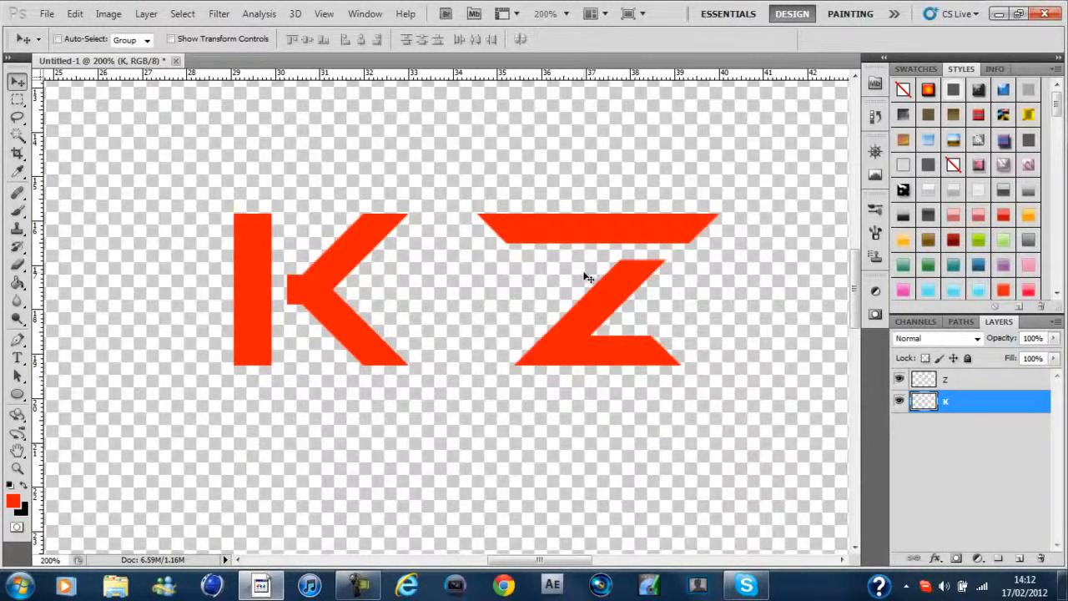
Marquee-select the vertical bar of the K, delete it from the K layer, and clear the selection
key(m)
drag(207, 172, 281, 477)
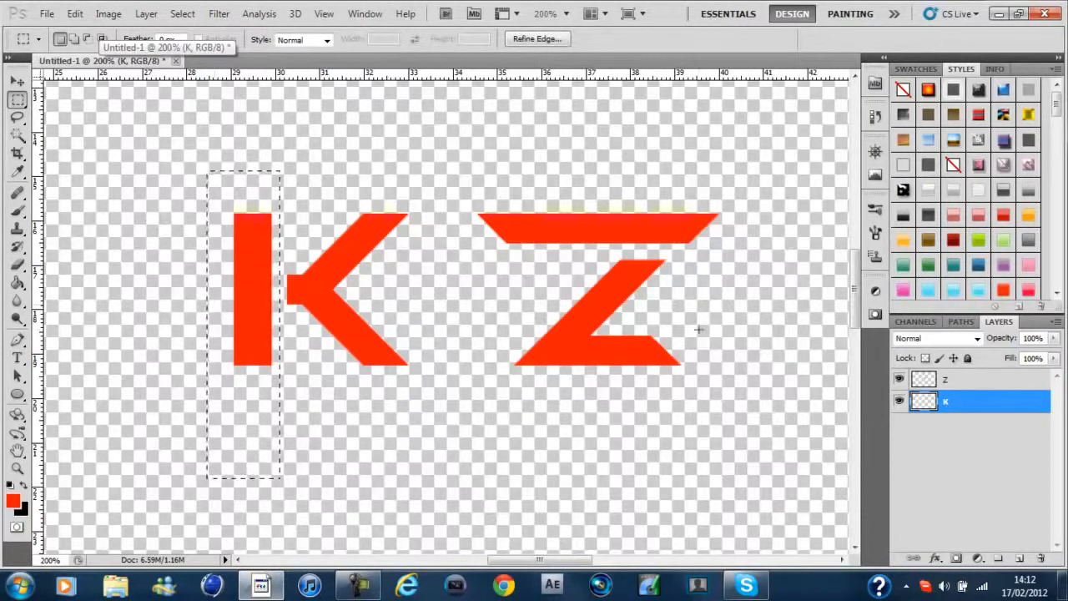
key(Delete)
key(ctrl+d)
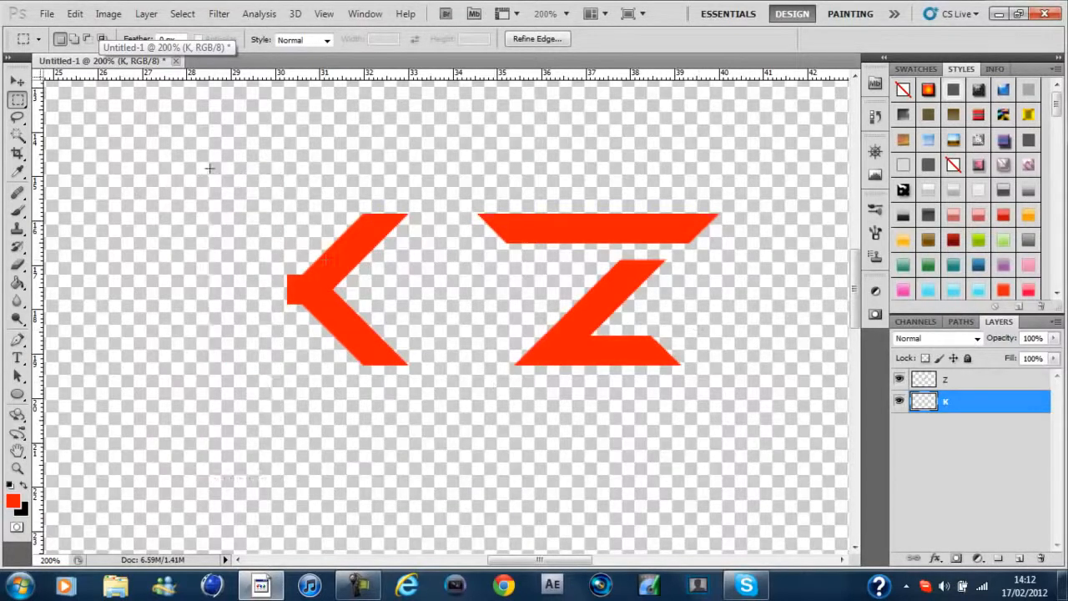
click(899, 401)
click(898, 401)
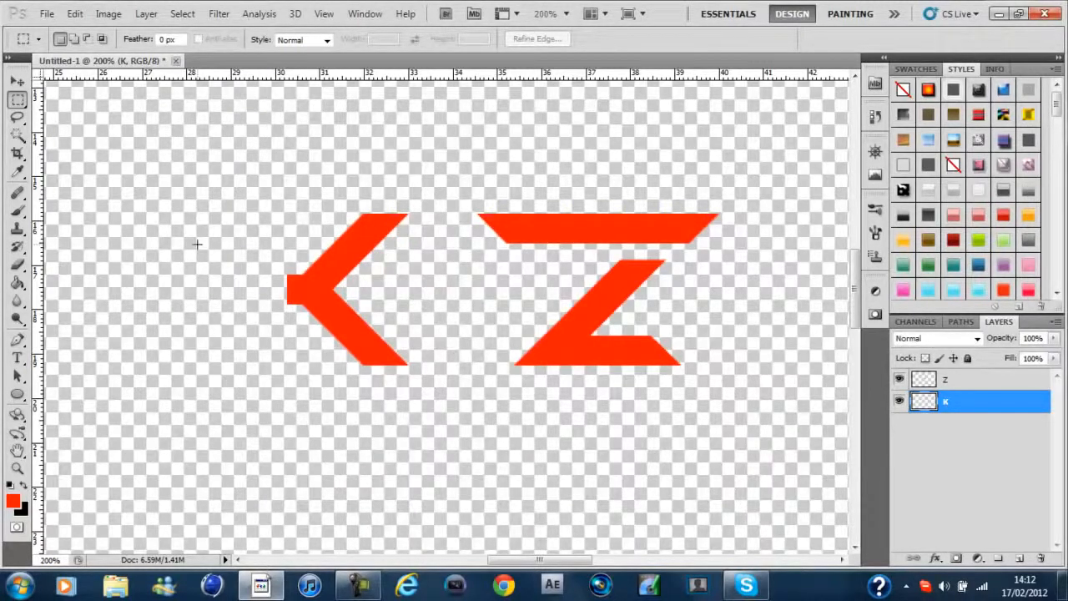
Flip the remaining arrow-shaped part of the K horizontally with Free Transform
key(ctrl+t)
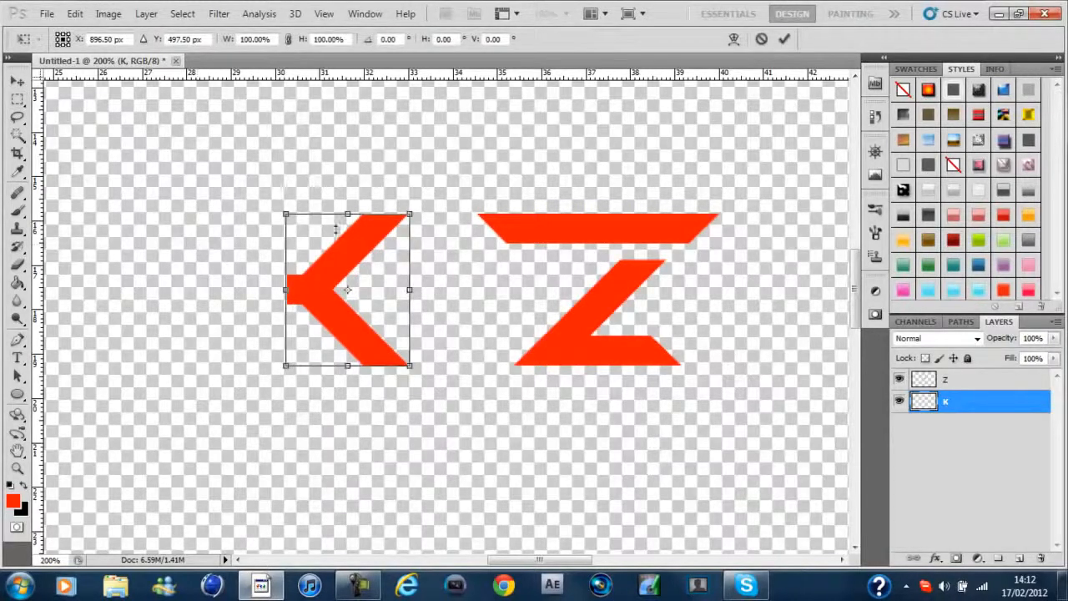
right_click(422, 191)
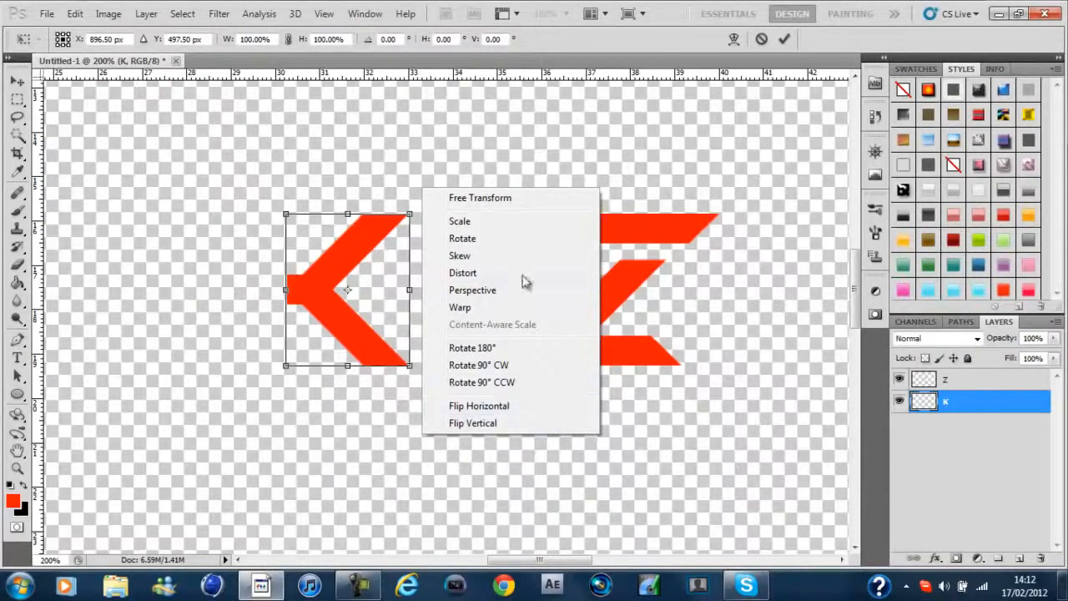
click(538, 409)
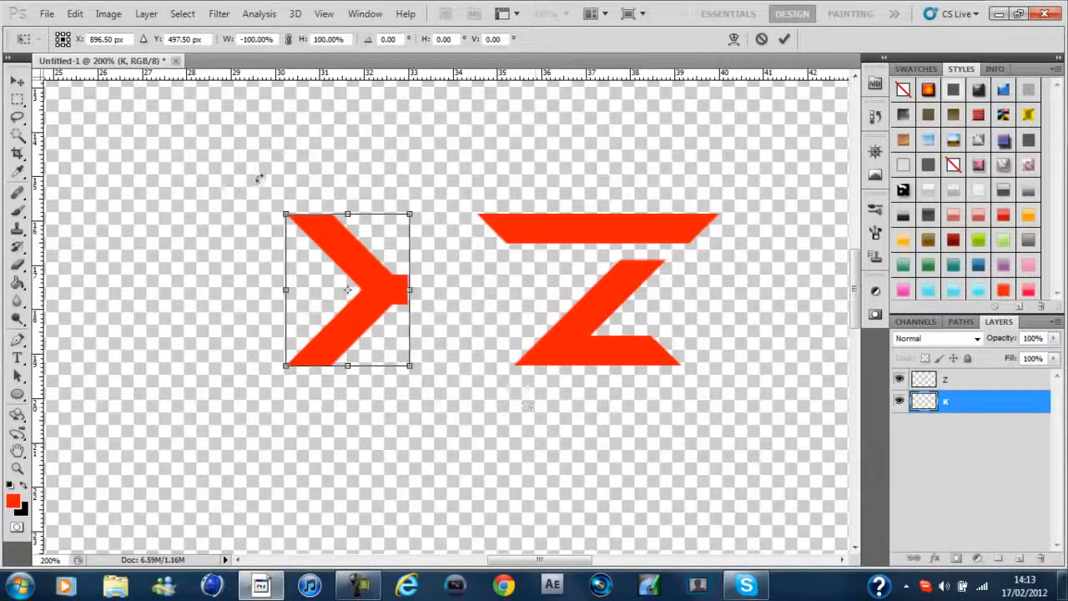
key(Return)
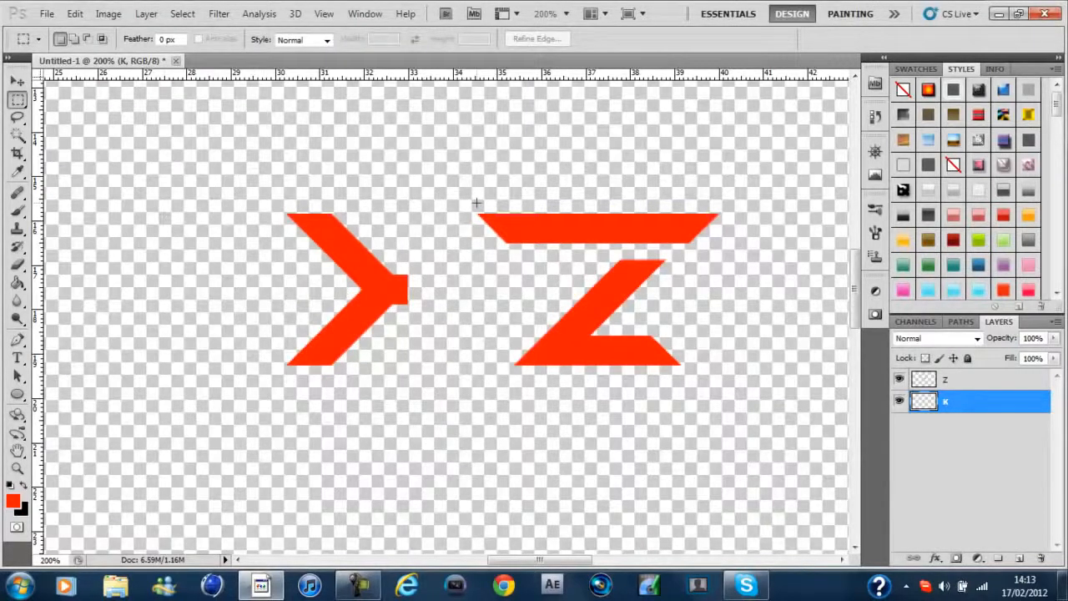
key(v)
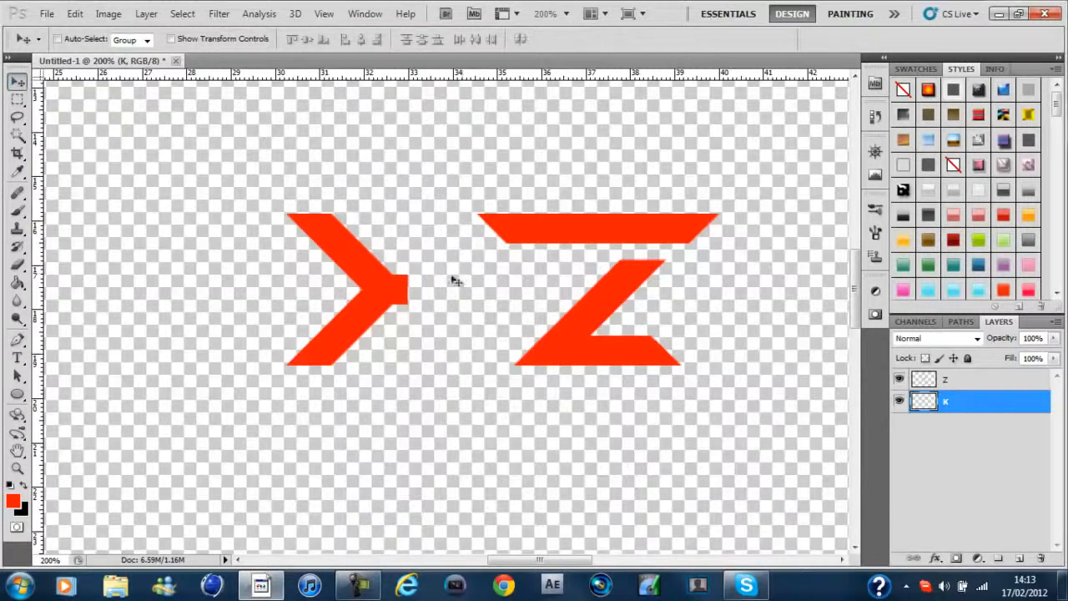
Move the flipped K up against the Z, and shift the K and Z layers together to the left
drag(413, 291, 543, 289)
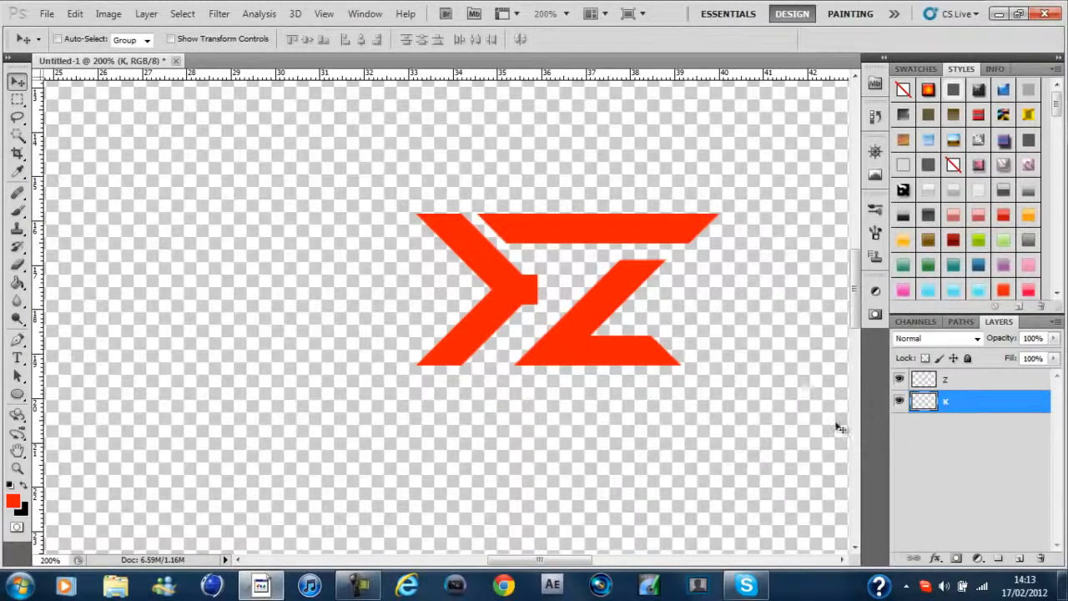
shift+click(989, 382)
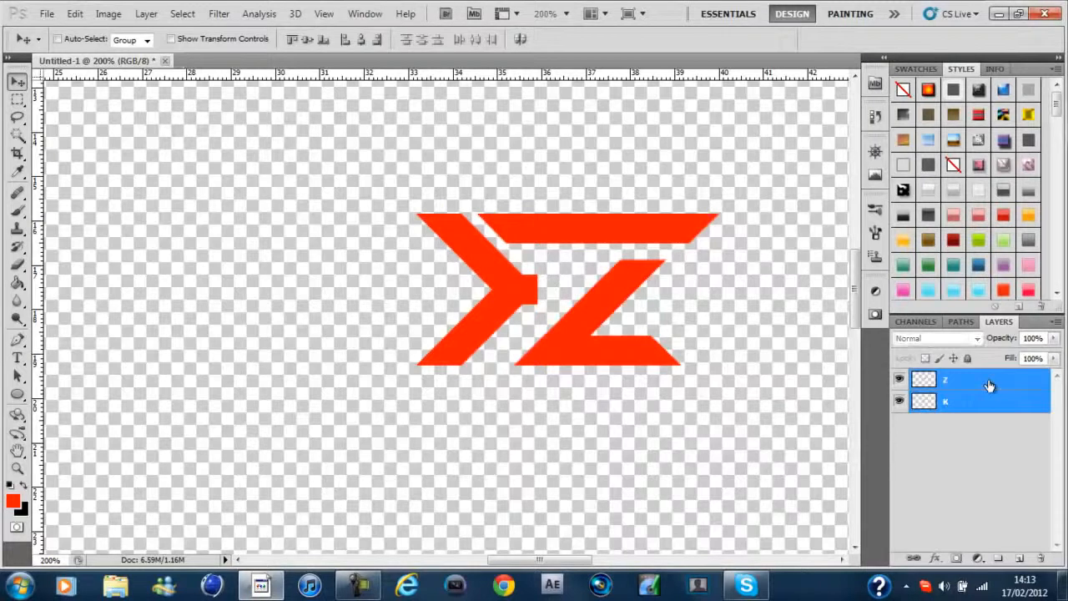
key(Left)
key(Left)
key(Left)
key(Left)
key(Left)
key(Left)
key(Left)
key(Left)
key(Left)
key(Left)
key(Left)
key(Left)
key(Left)
key(Left)
key(Left)
key(Left)
key(Left)
key(Left)
key(Left)
key(Left)
key(Left)
key(Left)
key(Left)
key(Left)
key(Left)
key(Left)
key(Left)
key(Left)
key(Left)
key(Left)
key(Left)
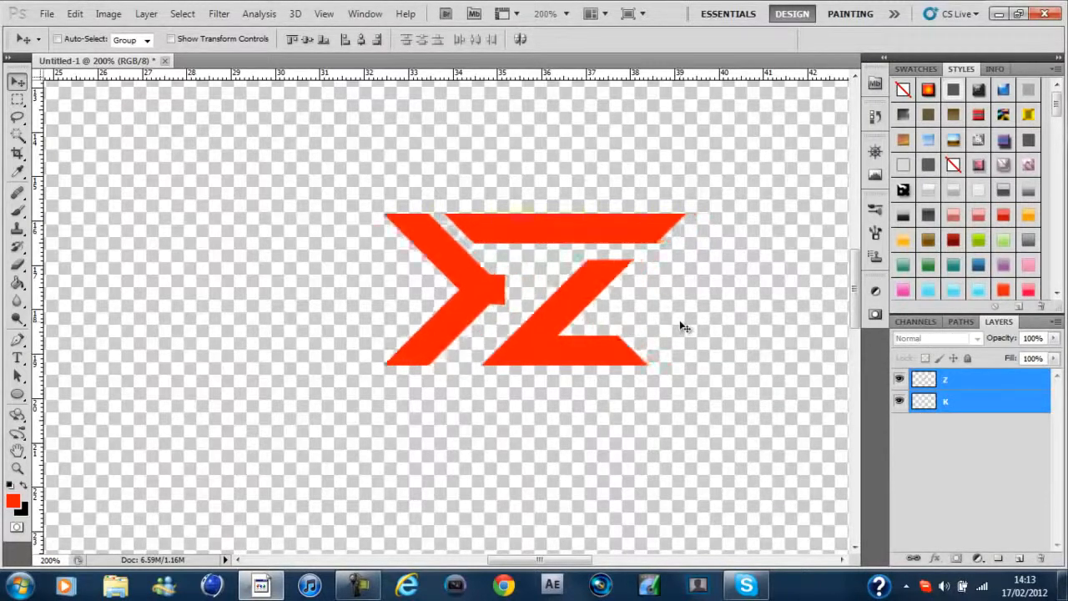
key(Left)
key(Left)
key(Left)
key(Left)
key(Left)
key(Left)
key(Left)
key(Left)
key(Left)
key(Left)
key(Left)
key(Left)
key(Left)
key(Left)
key(Left)
key(Left)
key(Left)
key(Left)
key(Left)
key(Left)
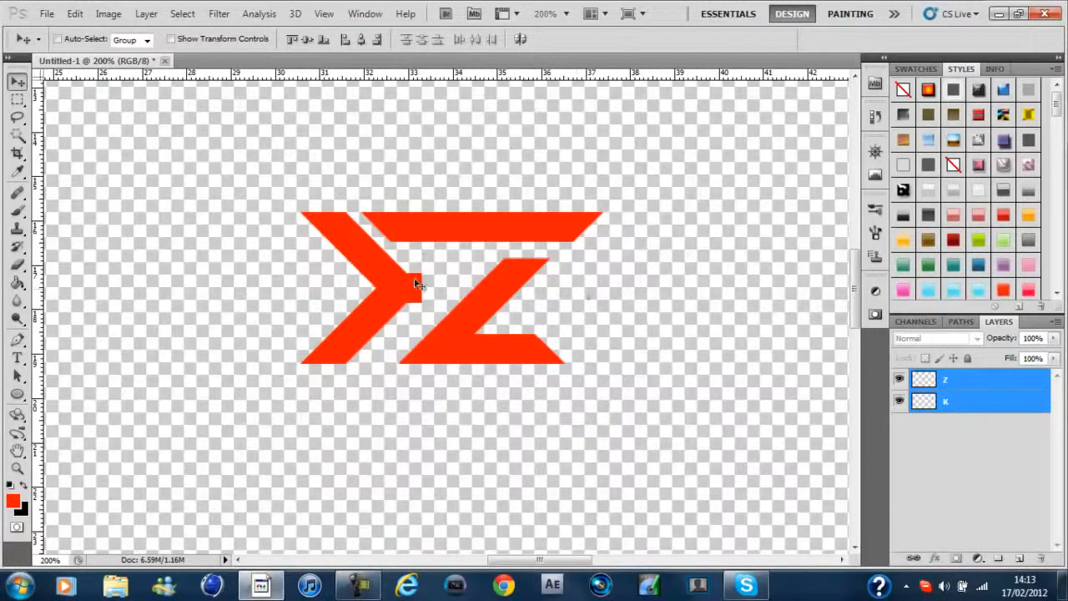
On the Z layer, draw a closed Pen path around the lower part of the Z, excluding its top bar
key(p)
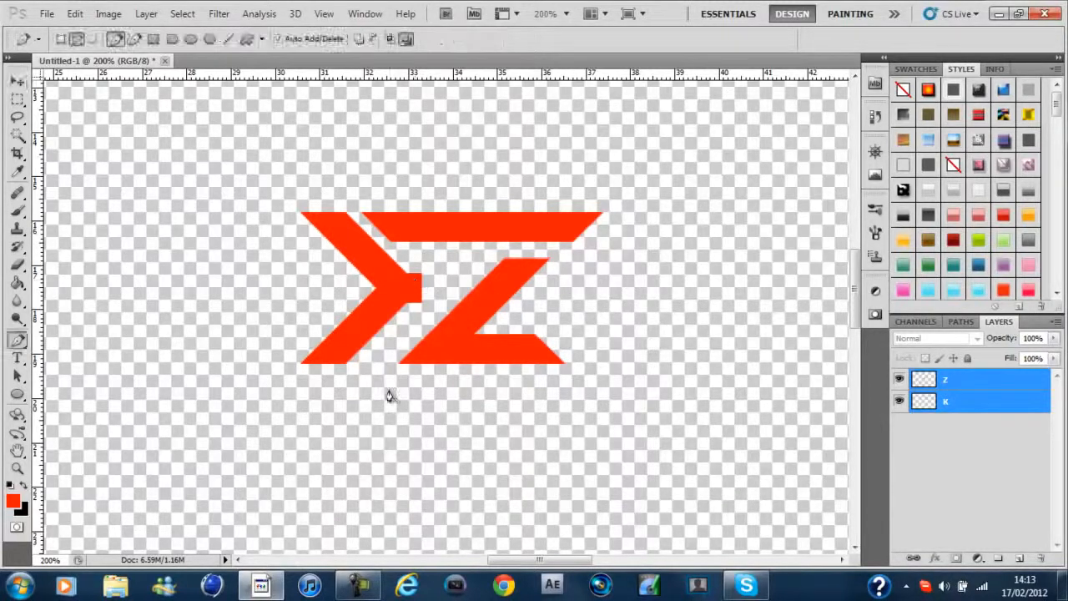
click(981, 387)
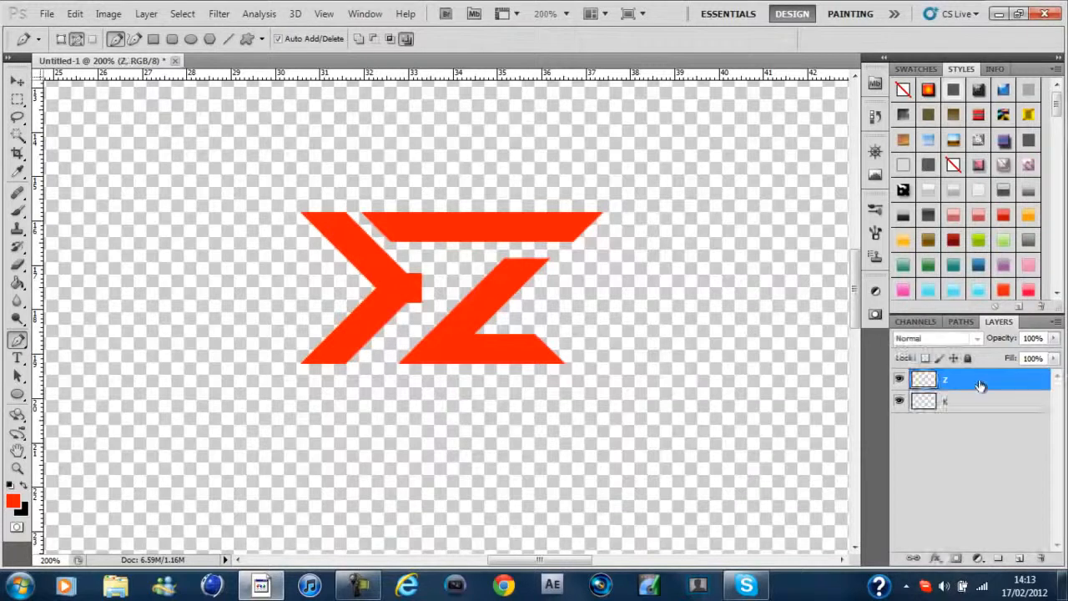
click(382, 365)
click(478, 258)
click(506, 251)
click(547, 247)
click(586, 271)
click(595, 390)
click(487, 454)
click(352, 454)
click(383, 370)
Convert the path into a new selection with a 0-pixel feather, and cut the selected part of the Z onto its own layer
right_click(419, 355)
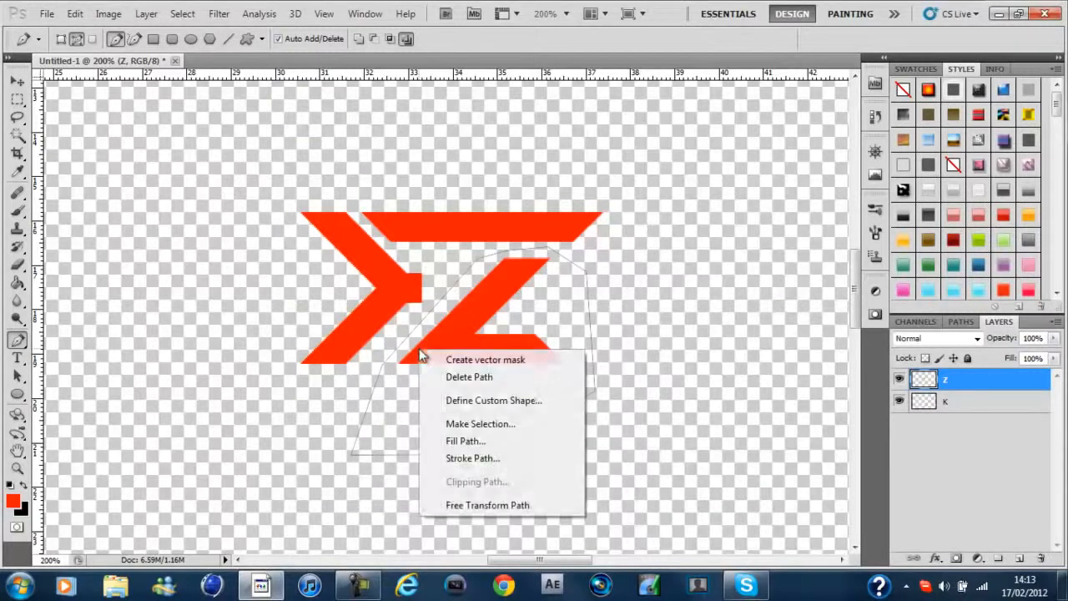
click(466, 425)
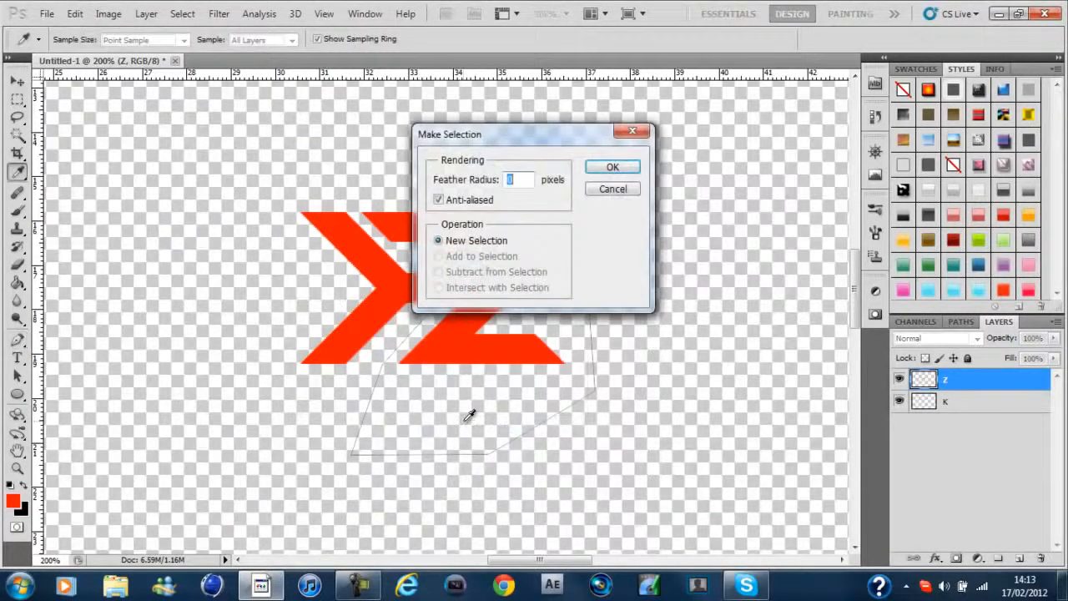
click(612, 168)
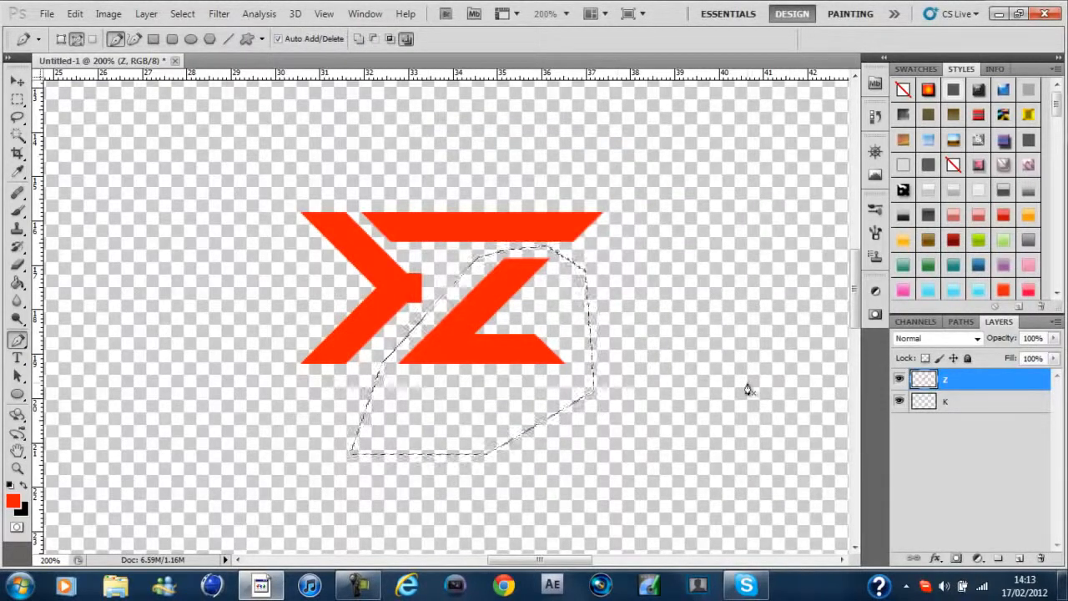
key(m)
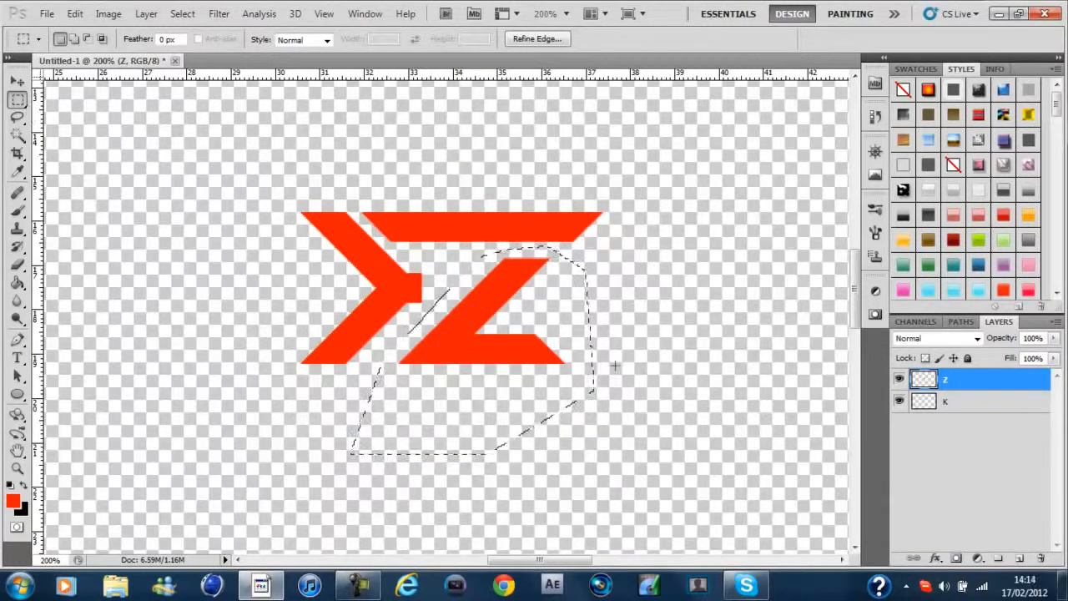
right_click(616, 340)
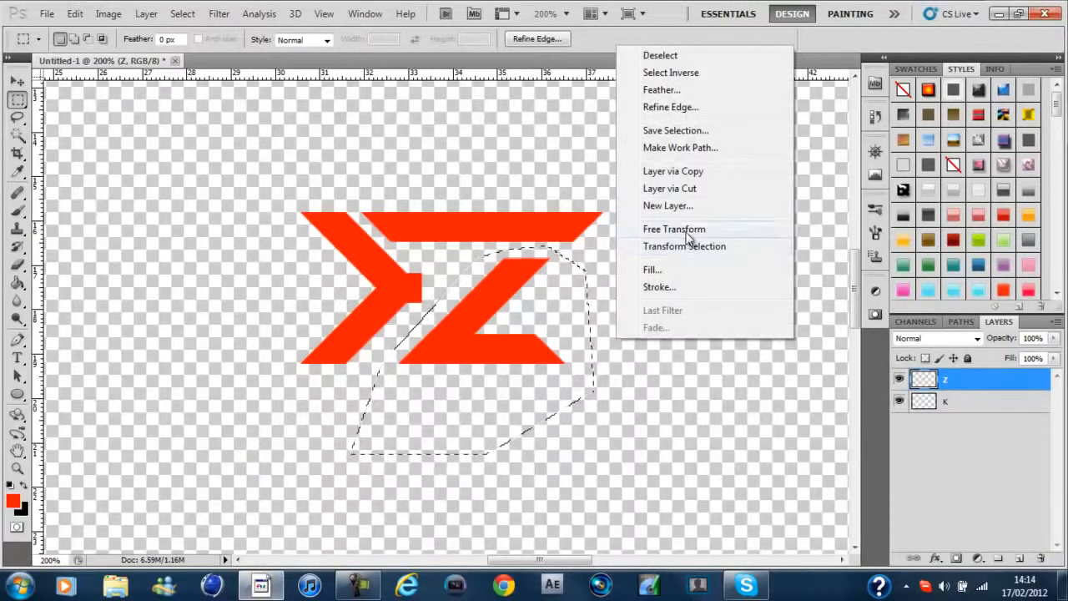
click(705, 187)
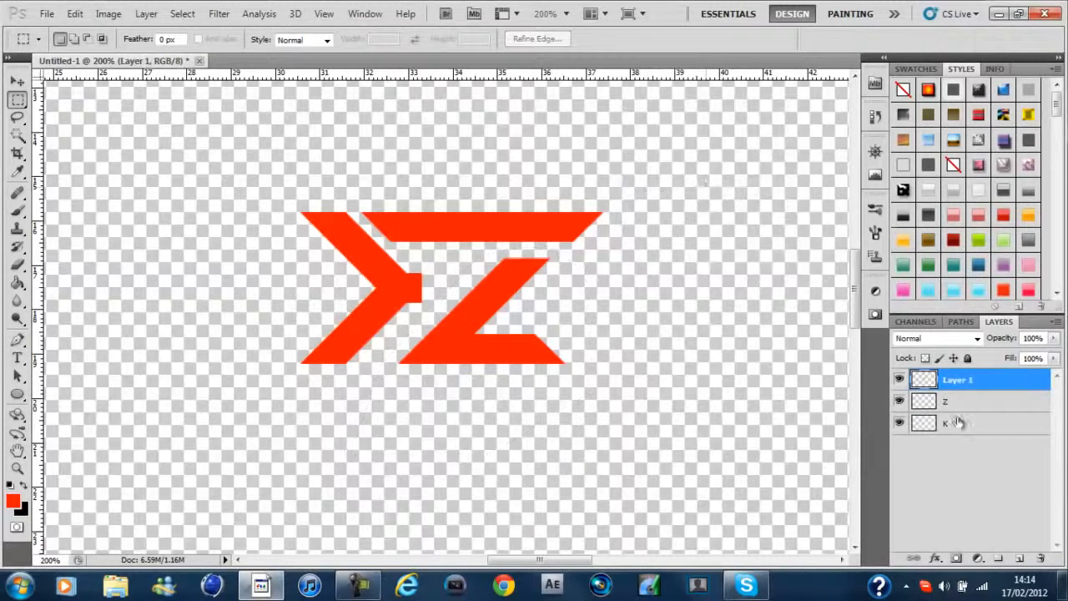
Nudge the lower part of the Z left so it sits closer to the K's lower arm
key(v)
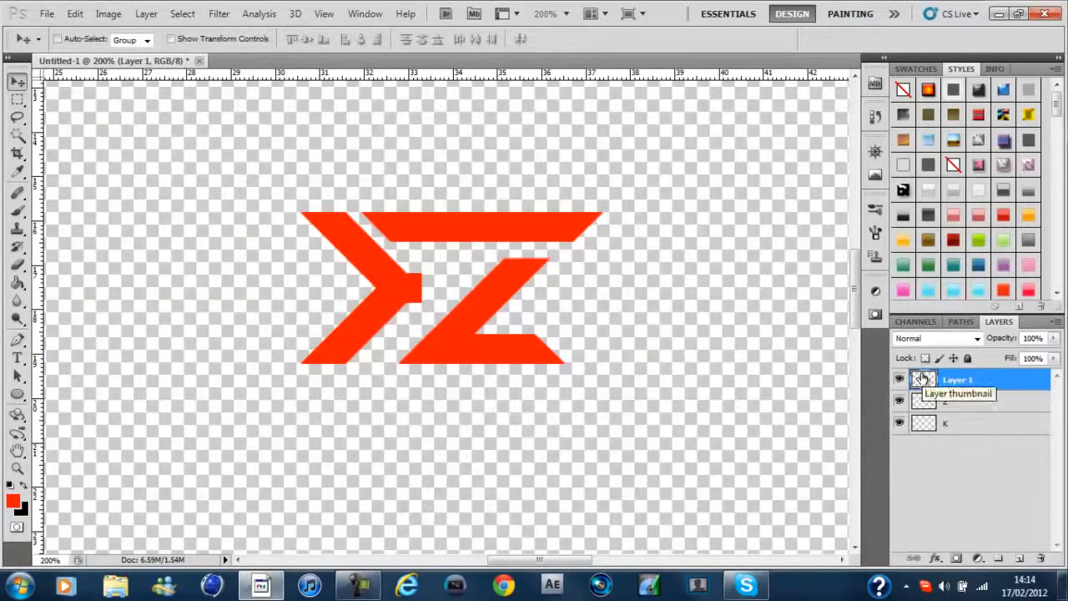
key(Left)
key(Left)
key(Left)
key(Left)
key(Left)
key(Left)
key(Left)
key(Left)
key(Left)
key(Left)
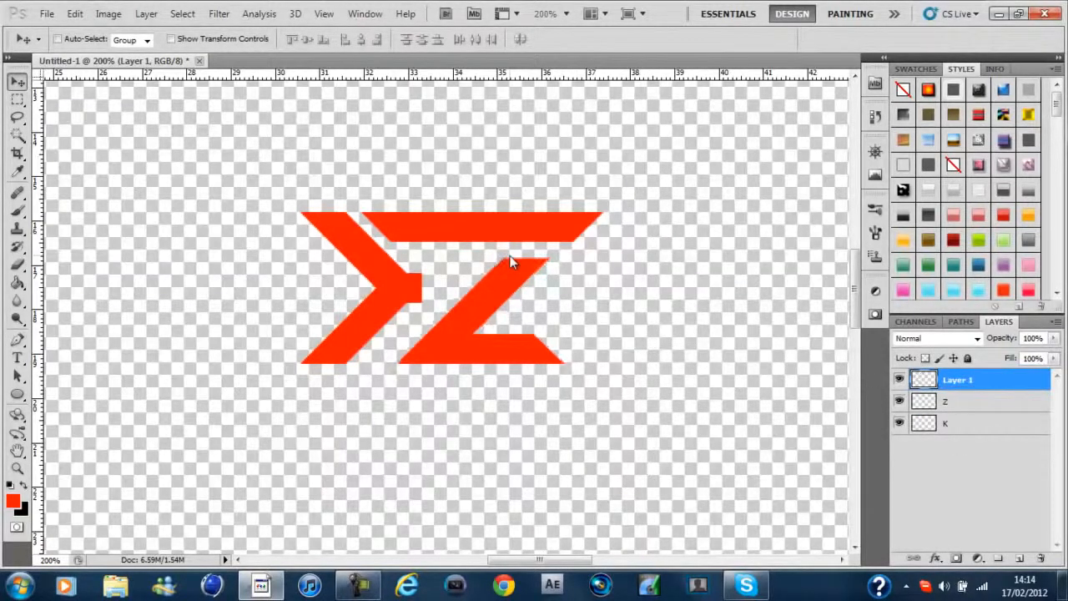
key(Left)
key(Left)
key(Left)
key(Left)
key(Left)
key(Left)
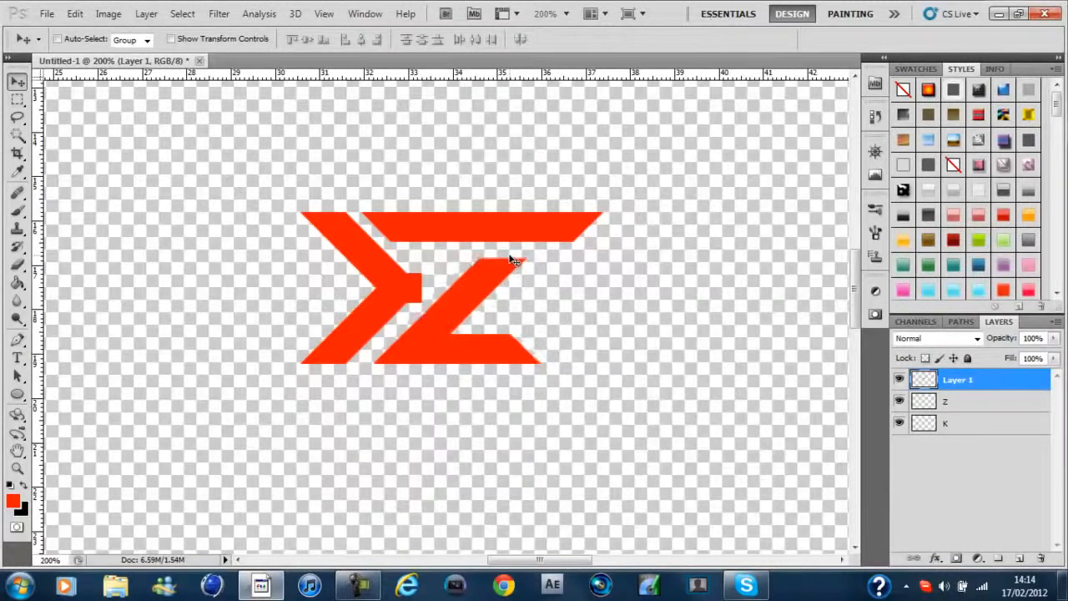
key(Right)
key(Right)
key(Left)
key(Left)
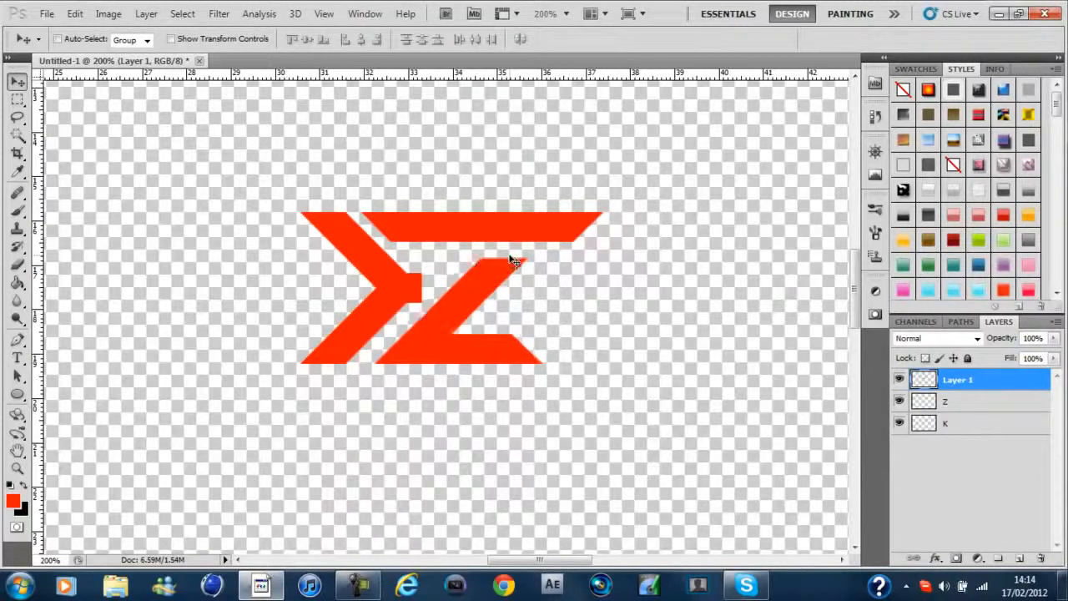
key(Right)
Marquee-select the right end of the top bar on the Z layer and cut it onto a new layer
key(m)
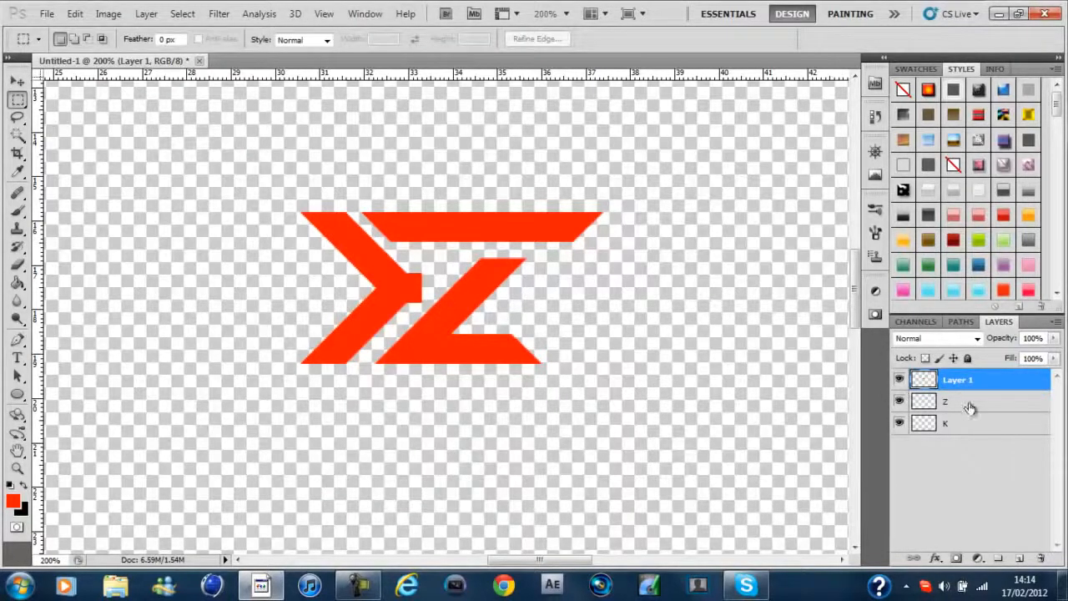
click(969, 407)
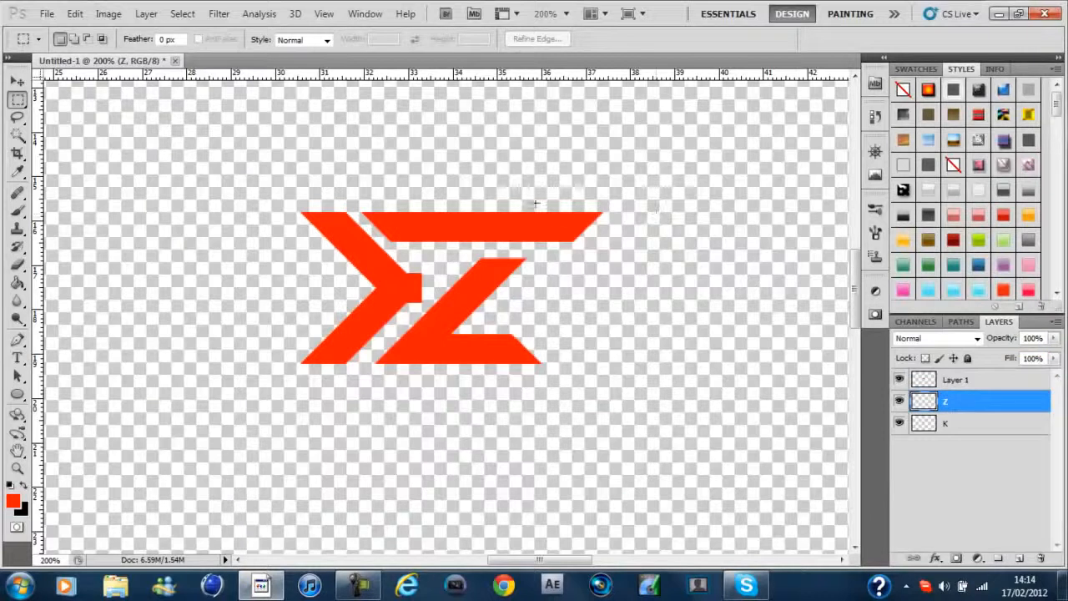
drag(521, 202, 610, 250)
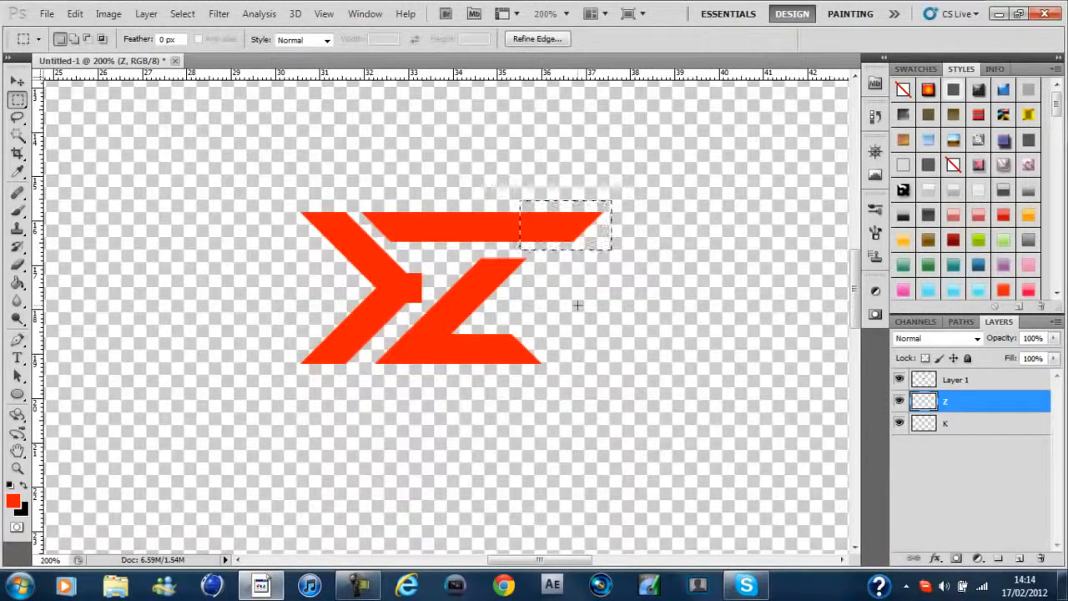
right_click(610, 180)
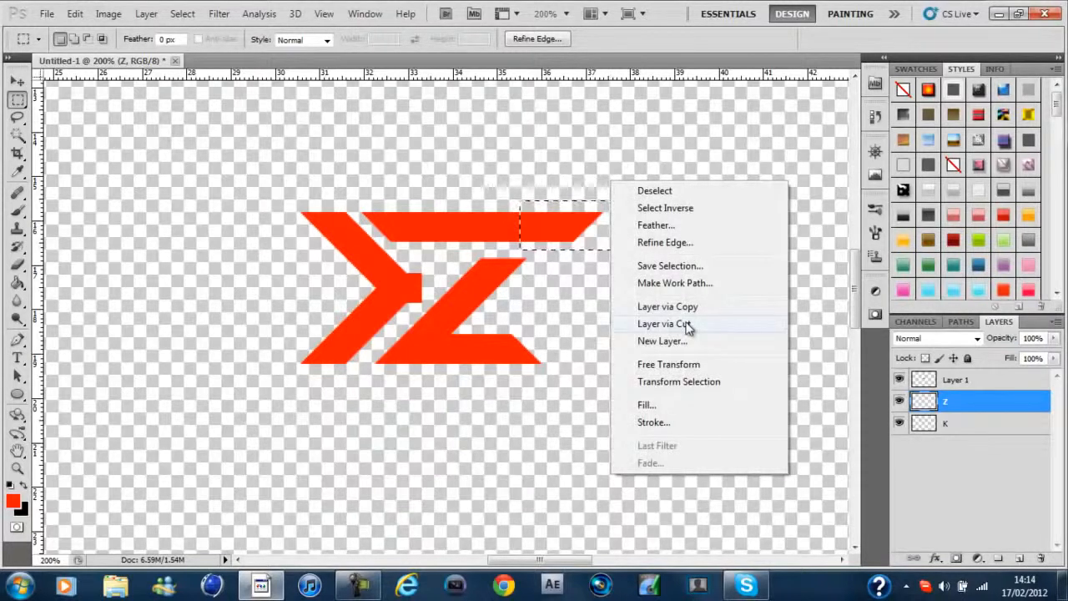
click(686, 324)
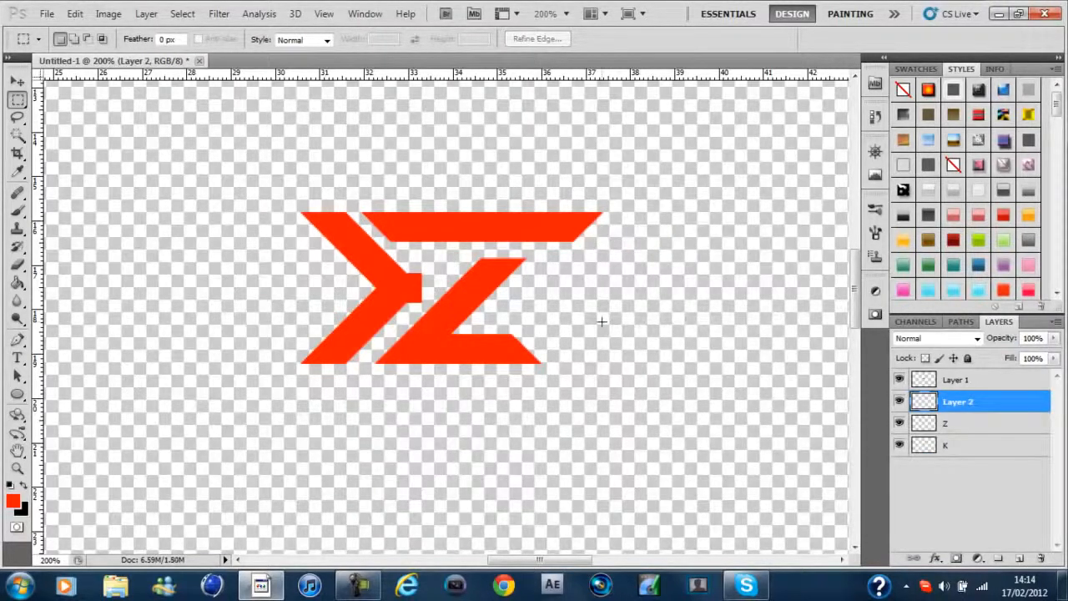
Nudge the cut end piece left over the rest of the bar to shorten the Z's top bar
key(v)
key(Left)
key(Left)
key(Left)
key(Left)
key(Left)
key(Left)
key(Left)
key(Left)
key(Left)
key(Left)
key(Left)
key(Left)
key(Left)
key(Left)
key(Left)
key(Left)
key(Left)
key(Left)
key(Left)
key(Left)
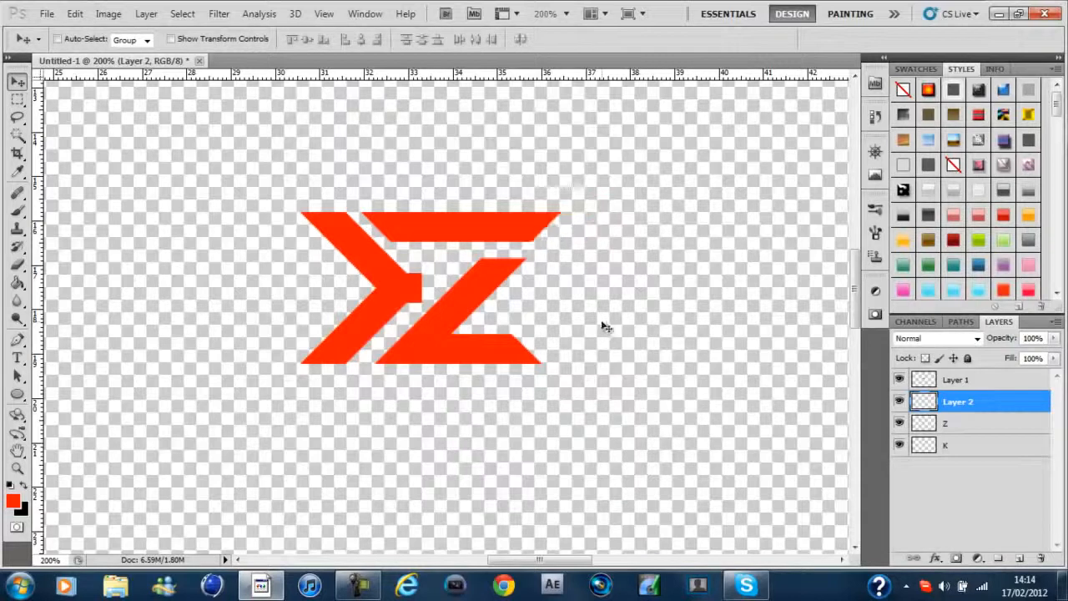
key(ctrl+equal)
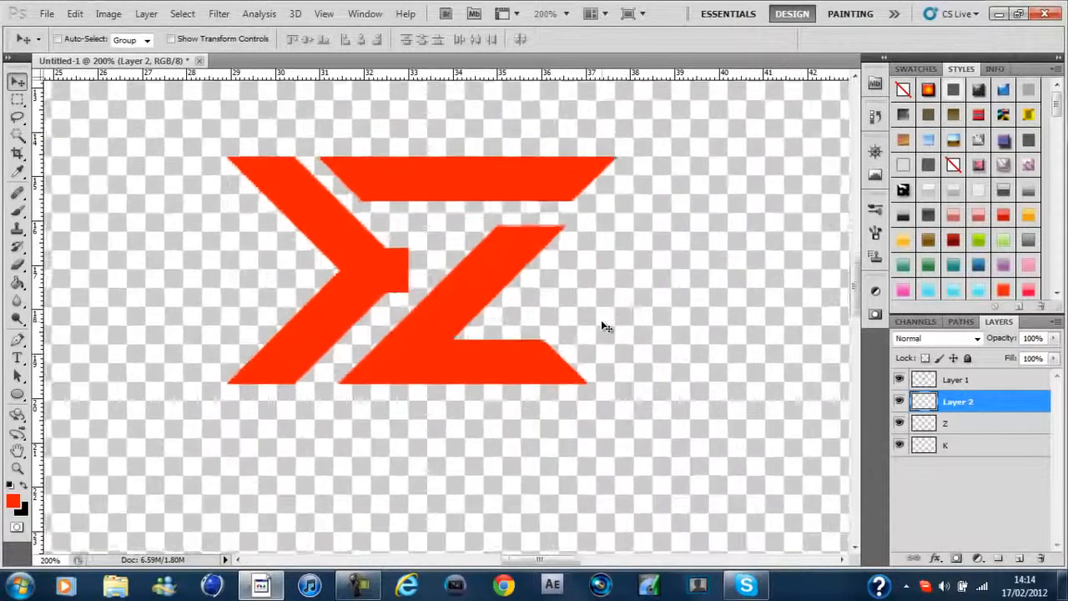
key(ctrl+equal)
key(Left)
key(Left)
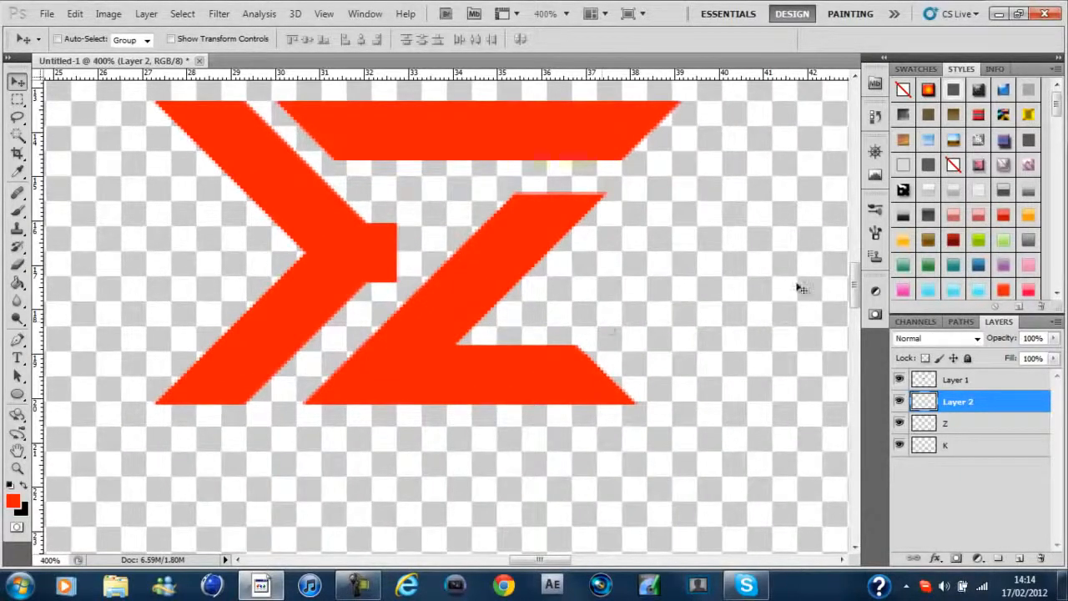
Draw a straight Pen guide along the Z's diagonal edge and shift the end piece of the top bar on Layer 2 to line up with it
drag(851, 301, 851, 273)
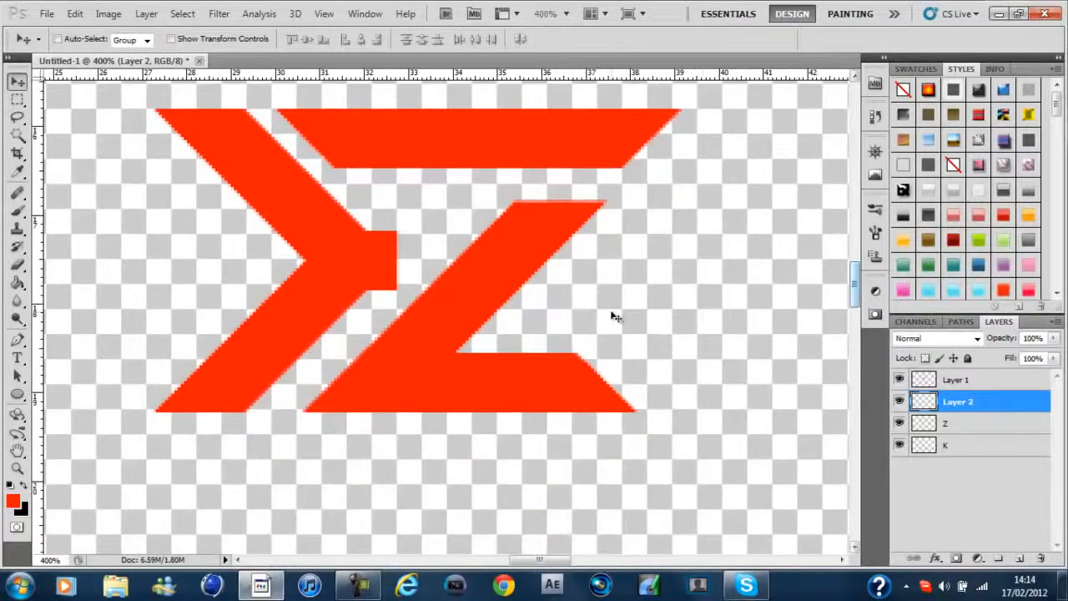
key(p)
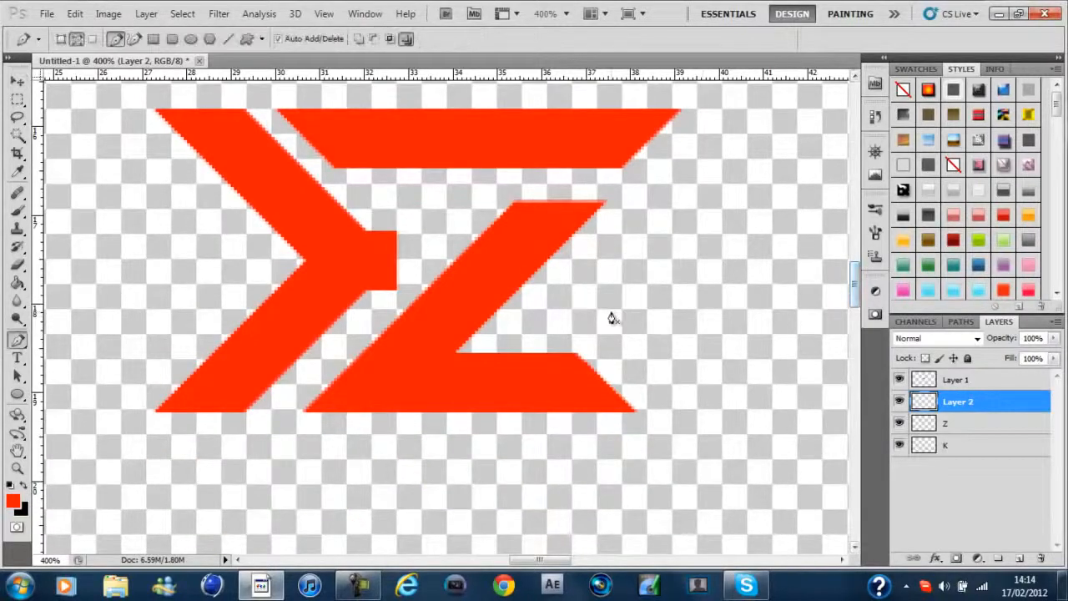
click(518, 290)
key(m)
drag(955, 402, 948, 382)
key(ctrl+z)
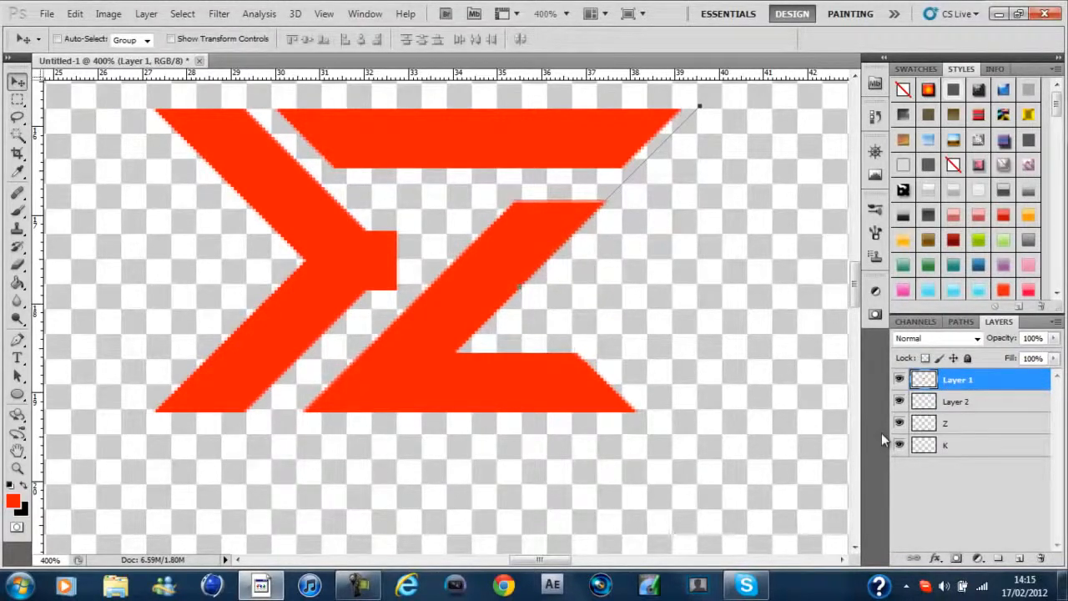
click(963, 402)
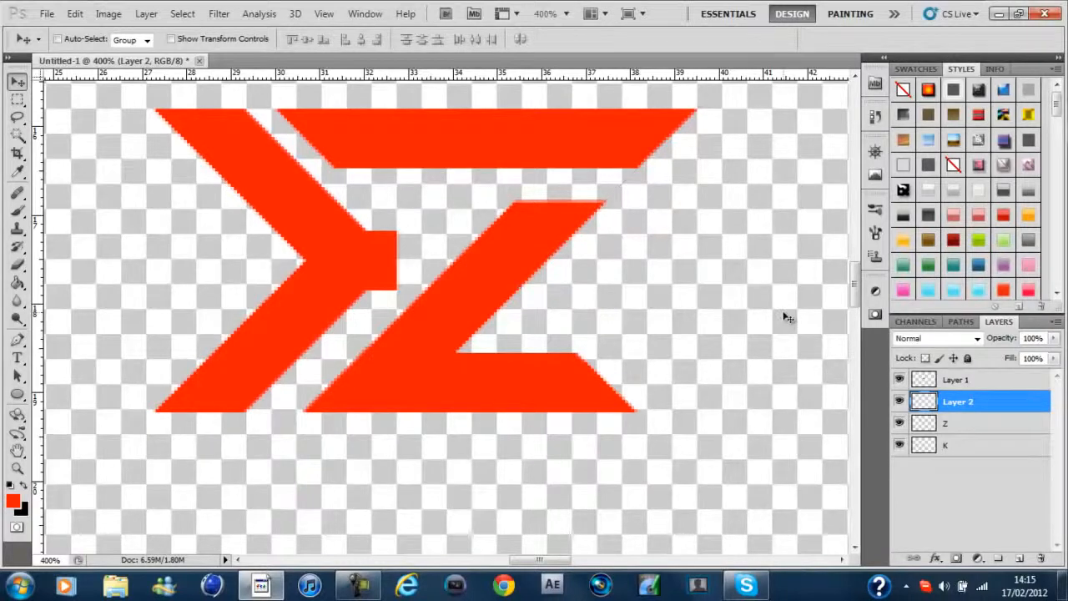
Examine the whole KZ logo at reduced zoom, and the K and the Z's top bar up close
key(ctrl+minus)
key(ctrl+minus)
key(ctrl+minus)
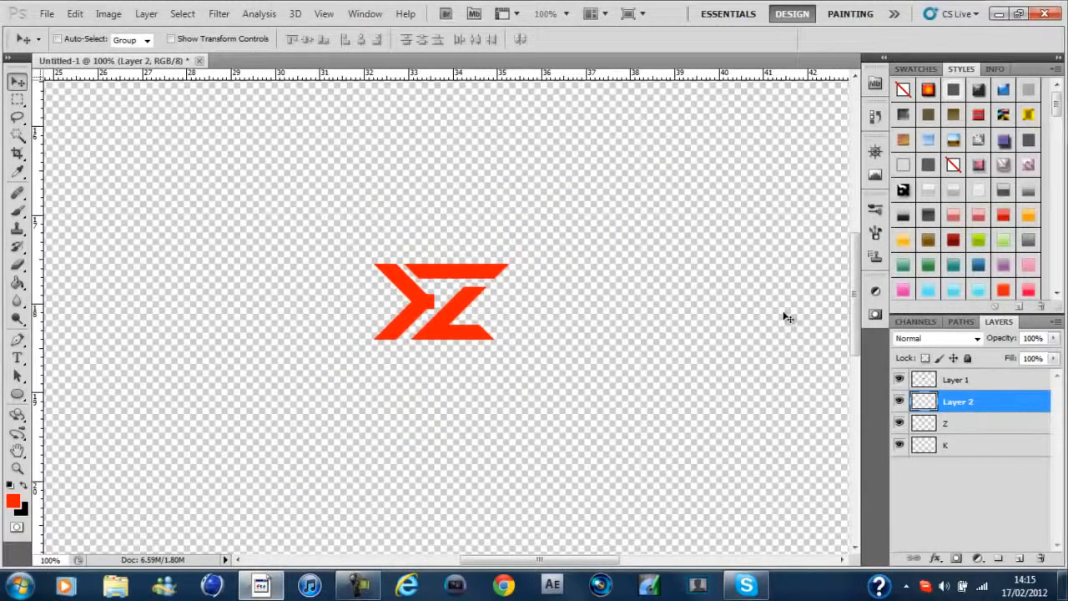
key(ctrl+minus)
key(ctrl+plus)
key(ctrl+plus)
key(ctrl+plus)
key(ctrl+plus)
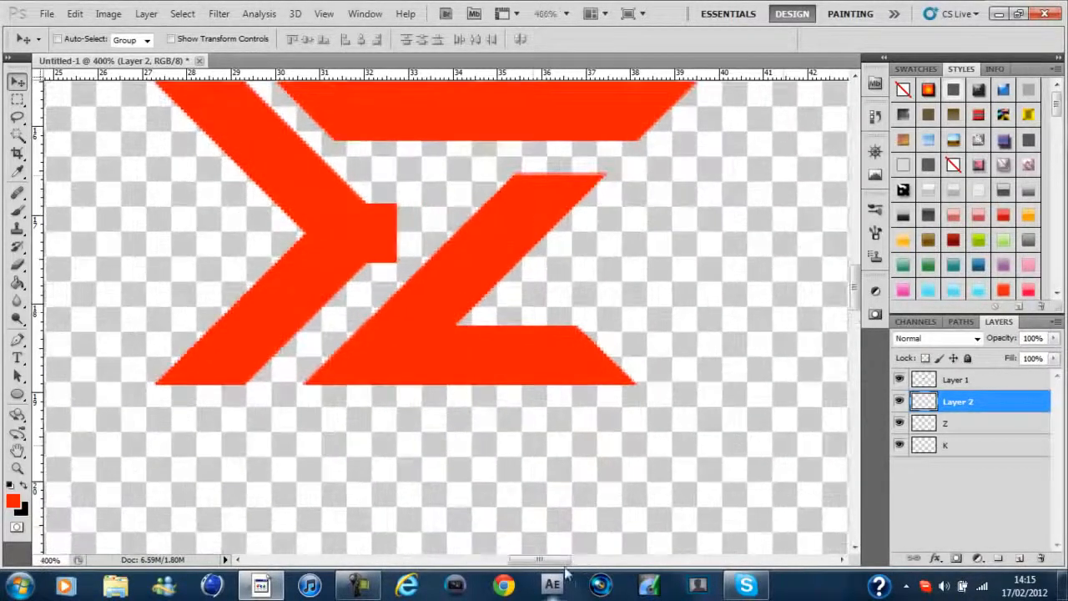
drag(562, 559, 551, 559)
drag(851, 299, 849, 283)
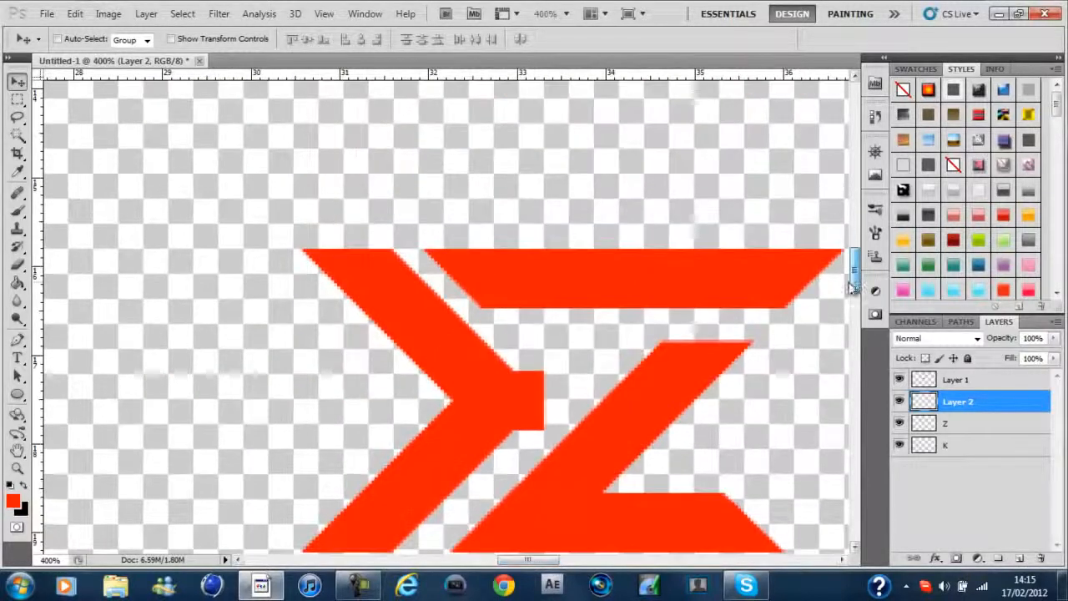
Merge Layer 1 into Layer 2 and the result into the Z layer, toggling layer visibility to check each merge
key(m)
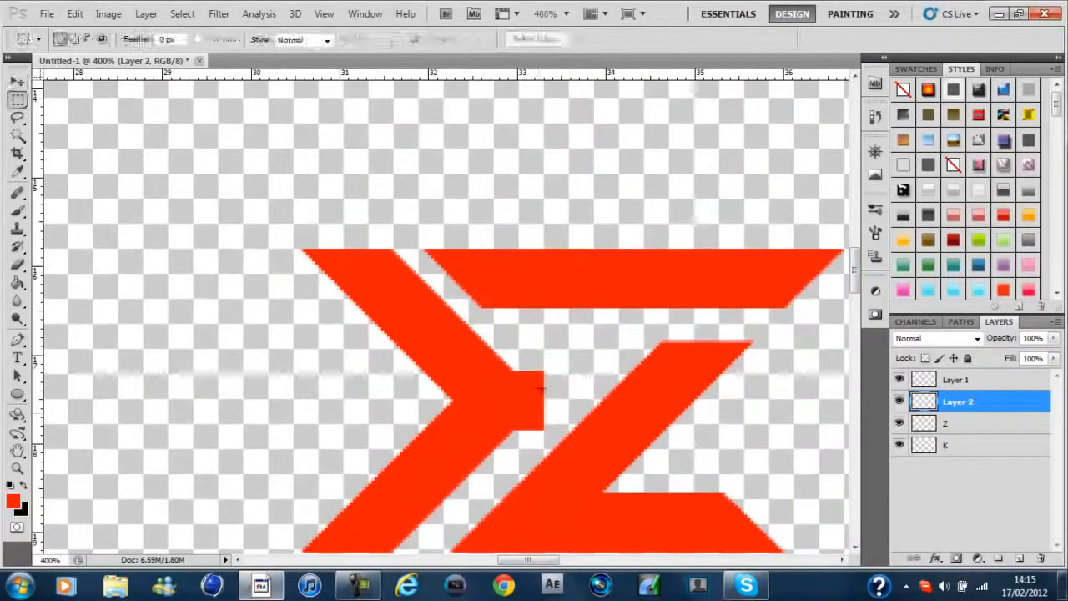
click(976, 381)
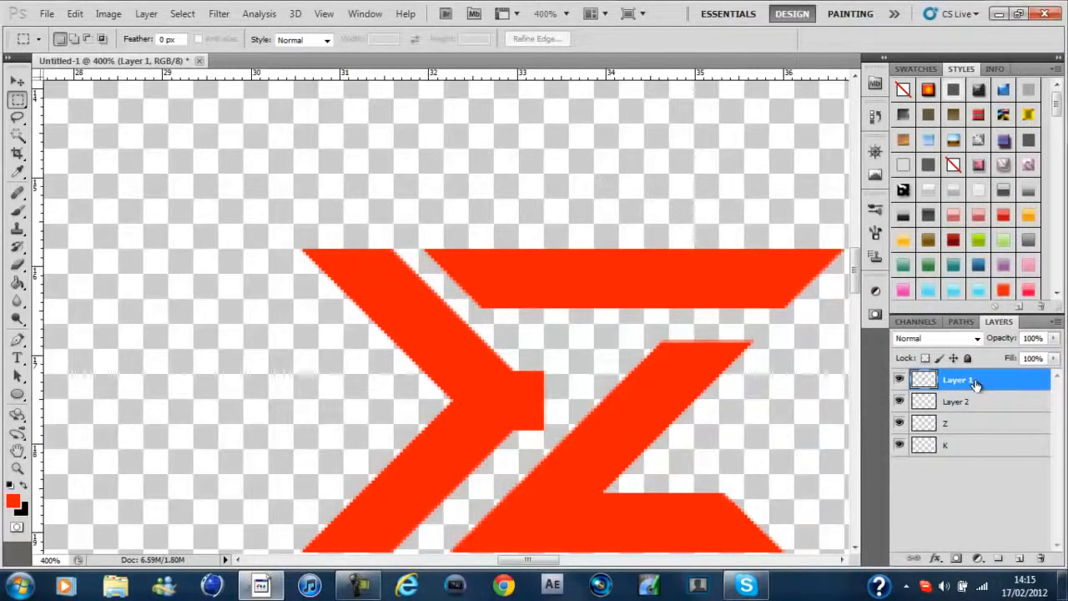
key(ctrl+e)
click(899, 381)
click(898, 381)
click(899, 380)
click(899, 380)
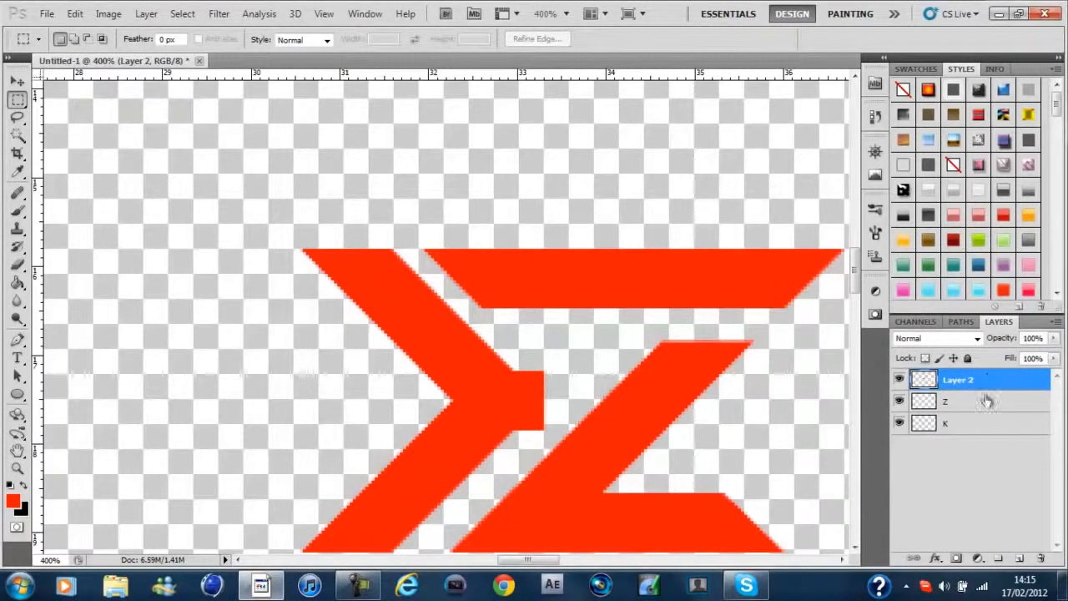
key(ctrl+e)
click(899, 380)
click(899, 380)
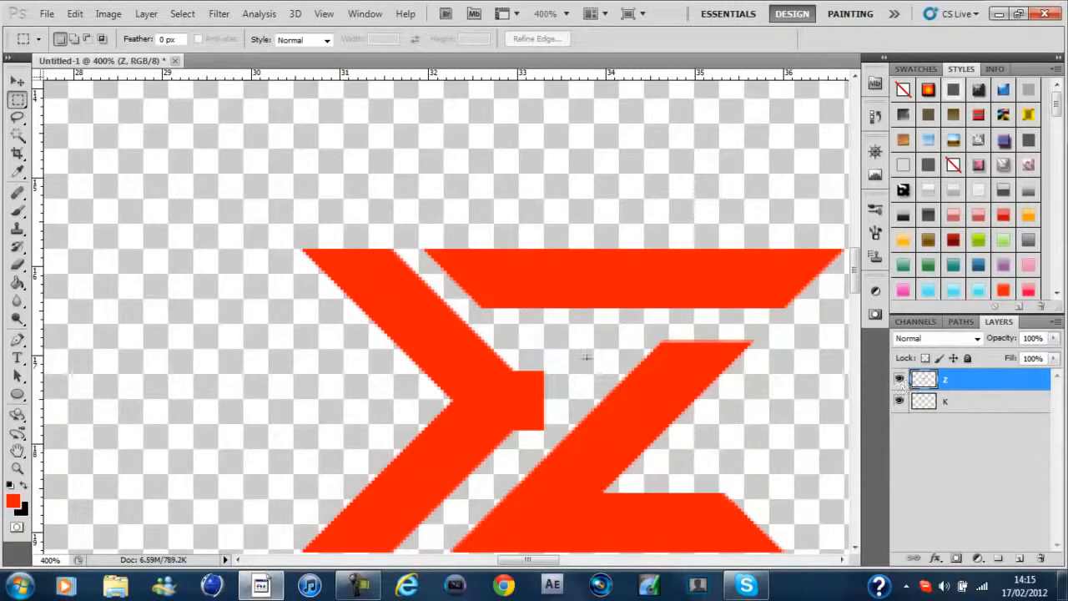
Stretch the end of the K's middle stub with Free Transform on the K layer so it reaches the Z's diagonal
click(983, 404)
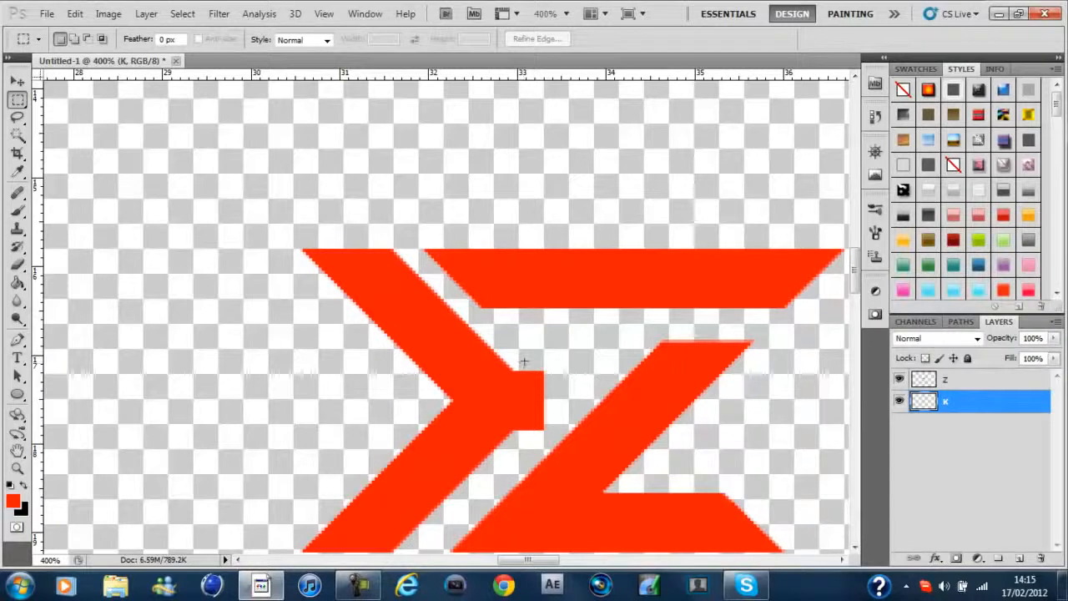
drag(538, 431, 561, 440)
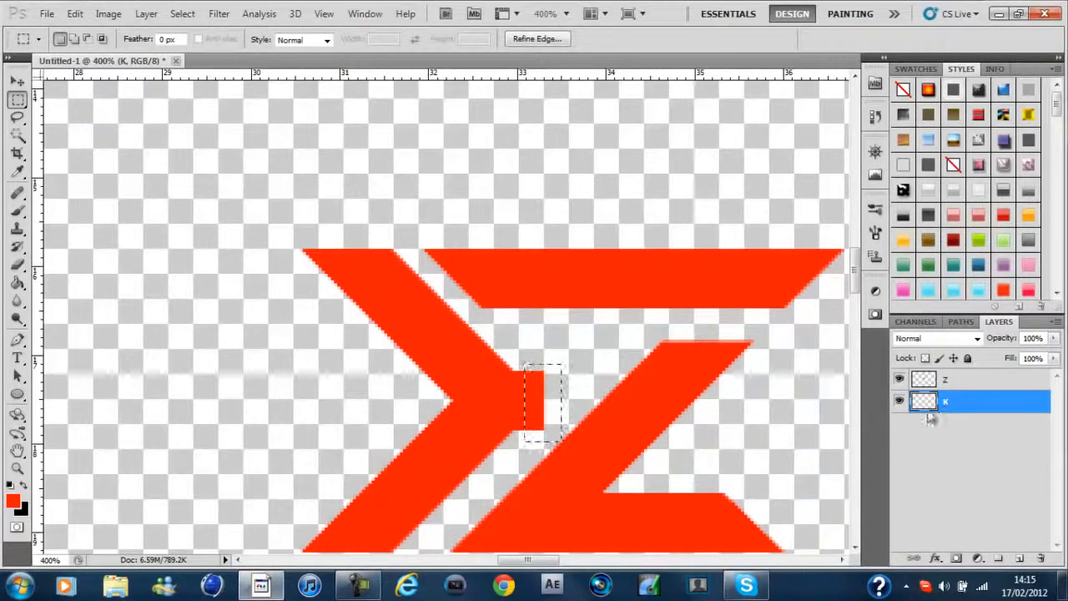
right_click(709, 314)
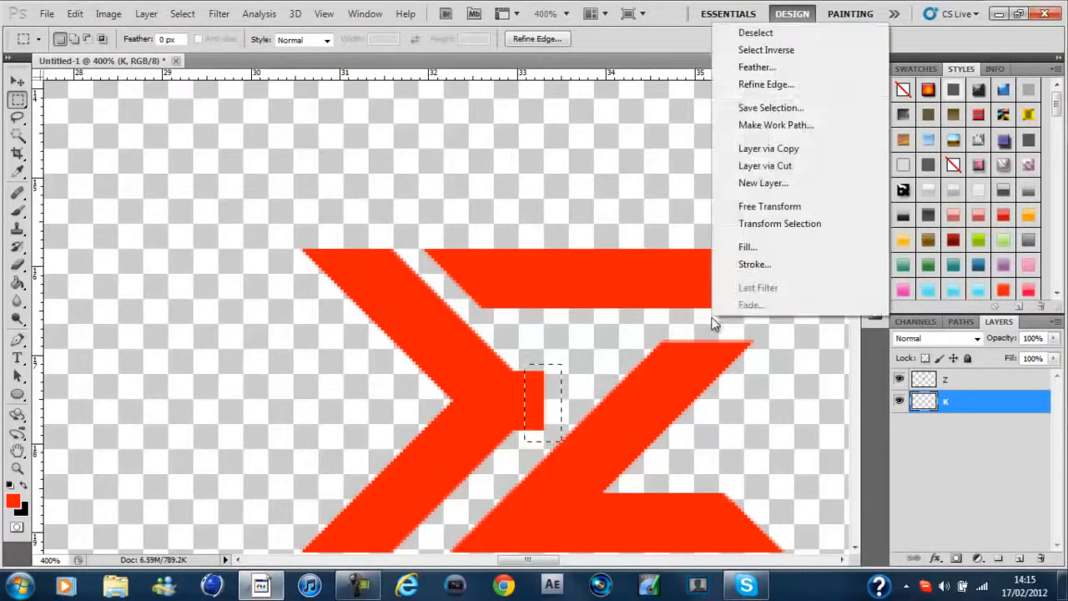
click(761, 207)
drag(566, 403, 760, 413)
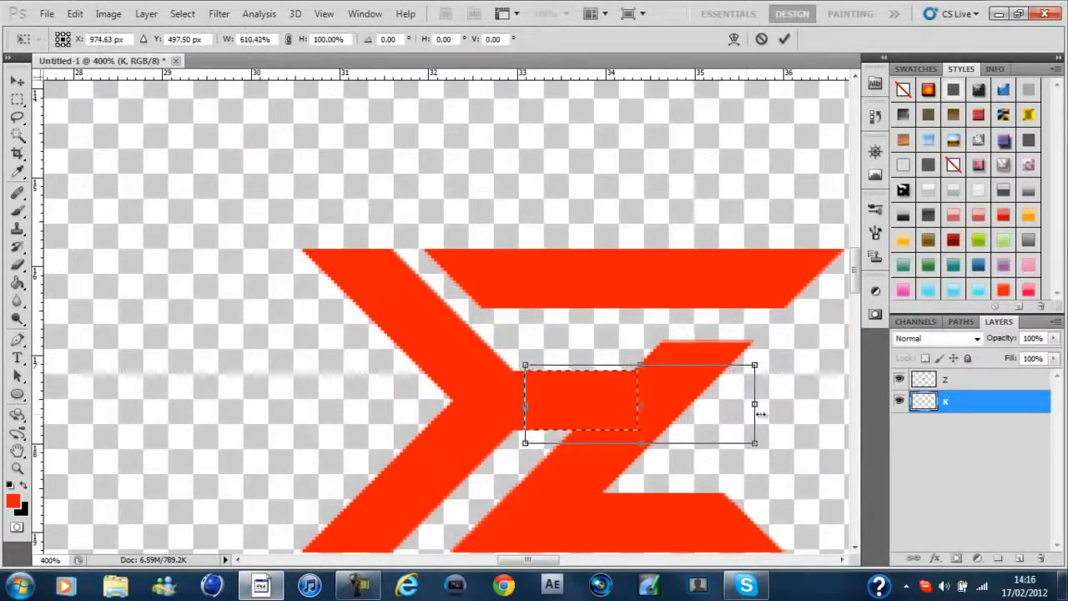
key(Escape)
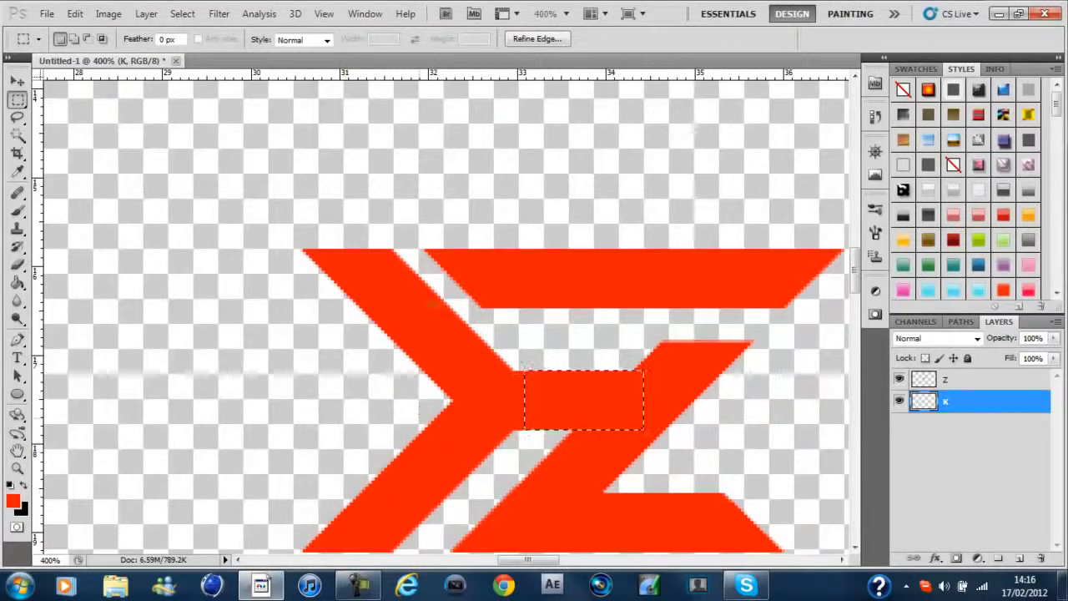
key(ctrl+d)
Trace a closed Pen path around the Z's top bar with the Z layer active
key(ctrl+minus)
key(ctrl+minus)
key(ctrl+minus)
key(ctrl+plus)
key(ctrl+plus)
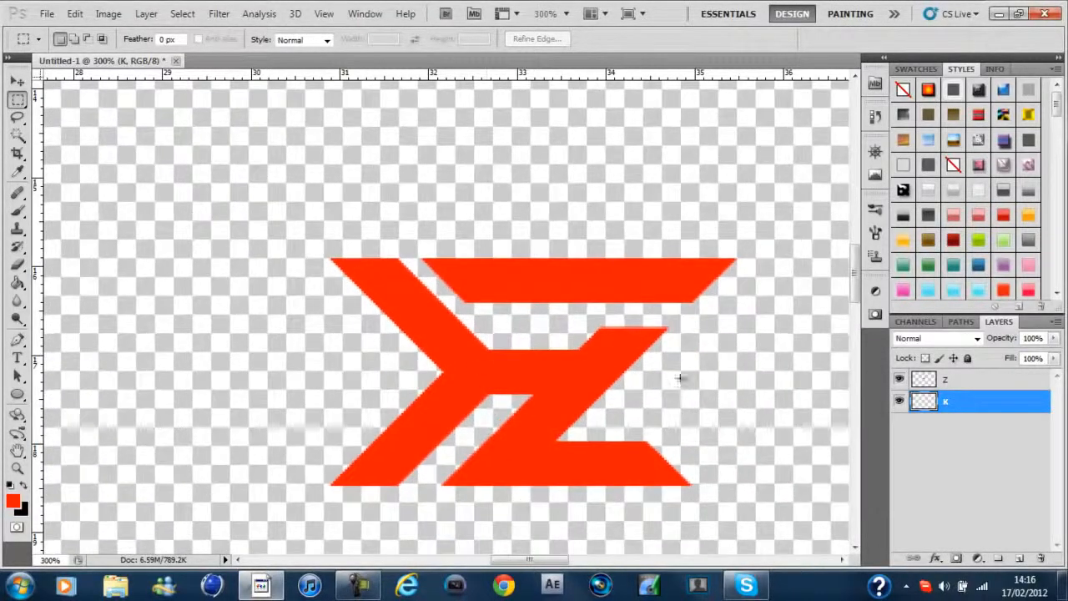
drag(853, 282, 854, 300)
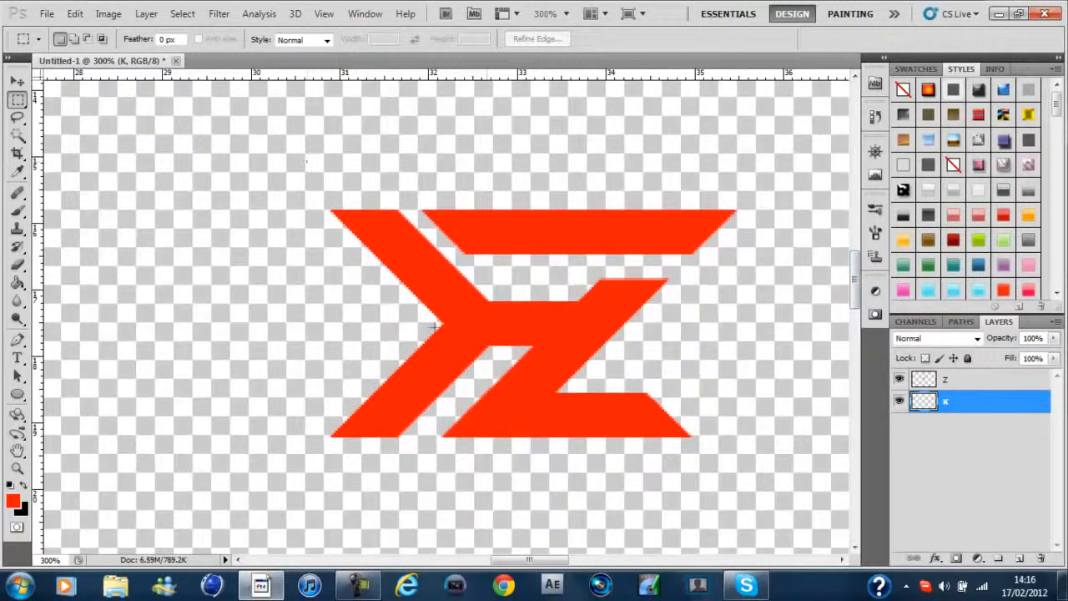
shift+click(980, 387)
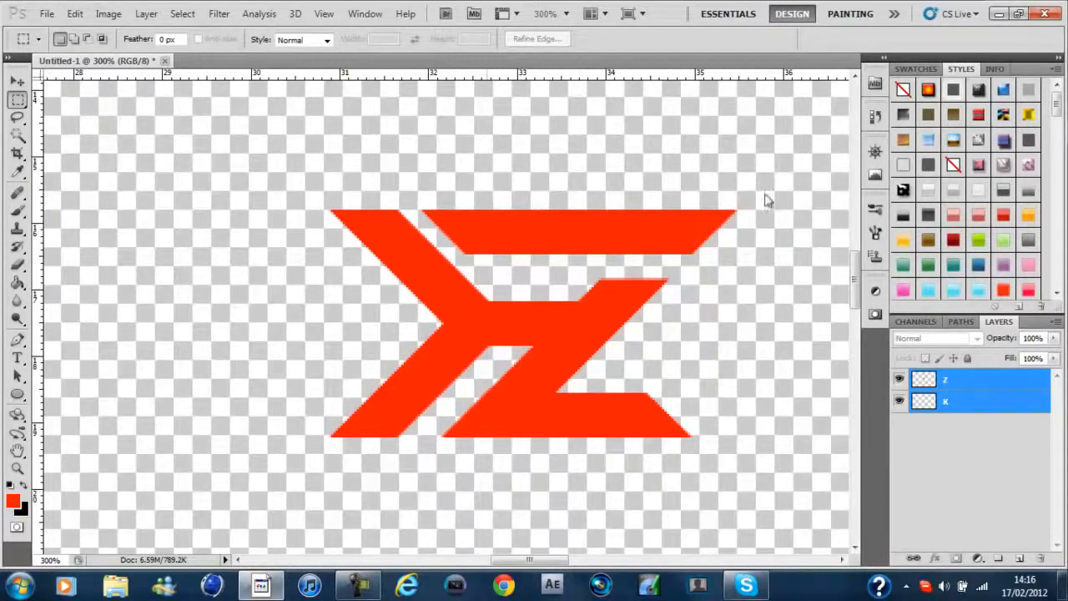
key(p)
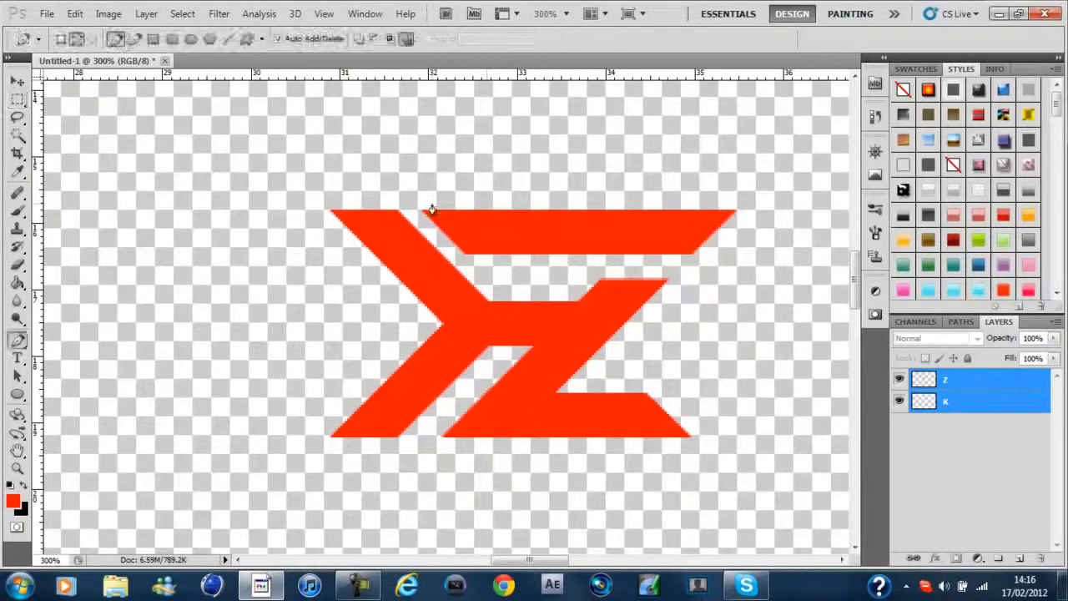
click(985, 385)
click(409, 203)
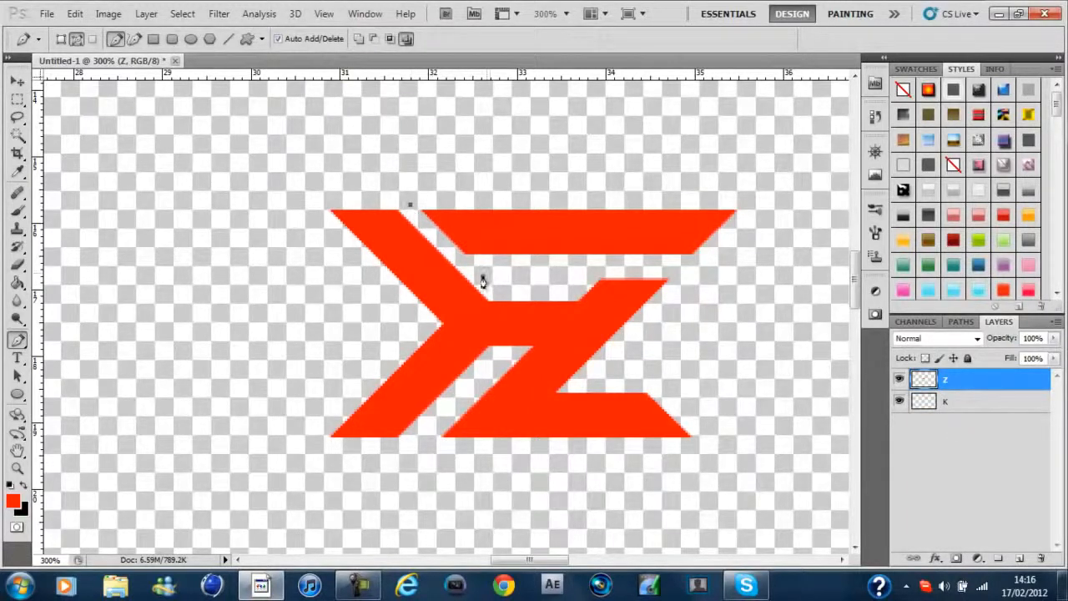
click(542, 273)
click(593, 272)
click(676, 272)
click(755, 248)
click(760, 201)
click(647, 186)
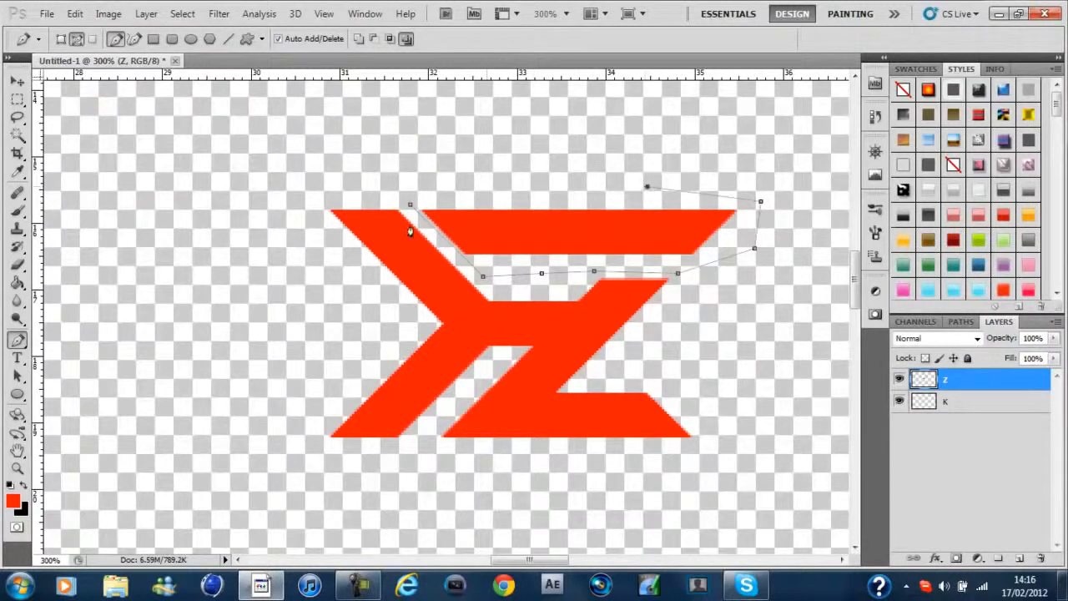
click(410, 204)
Convert the path around the top bar to a selection and try copying the bar onto a new layer
right_click(519, 141)
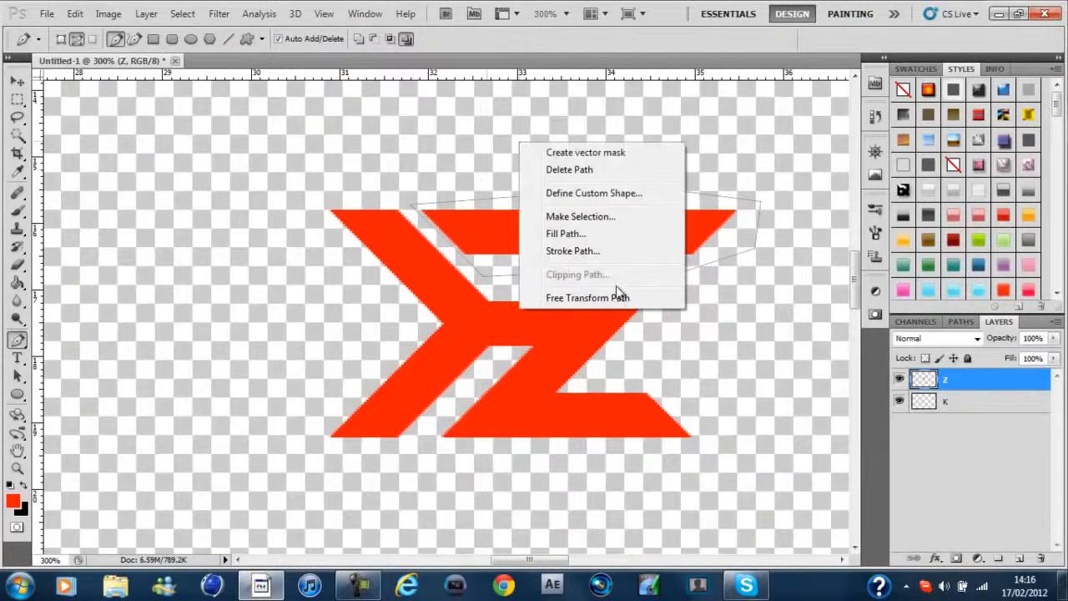
click(622, 216)
key(Return)
key(m)
right_click(623, 217)
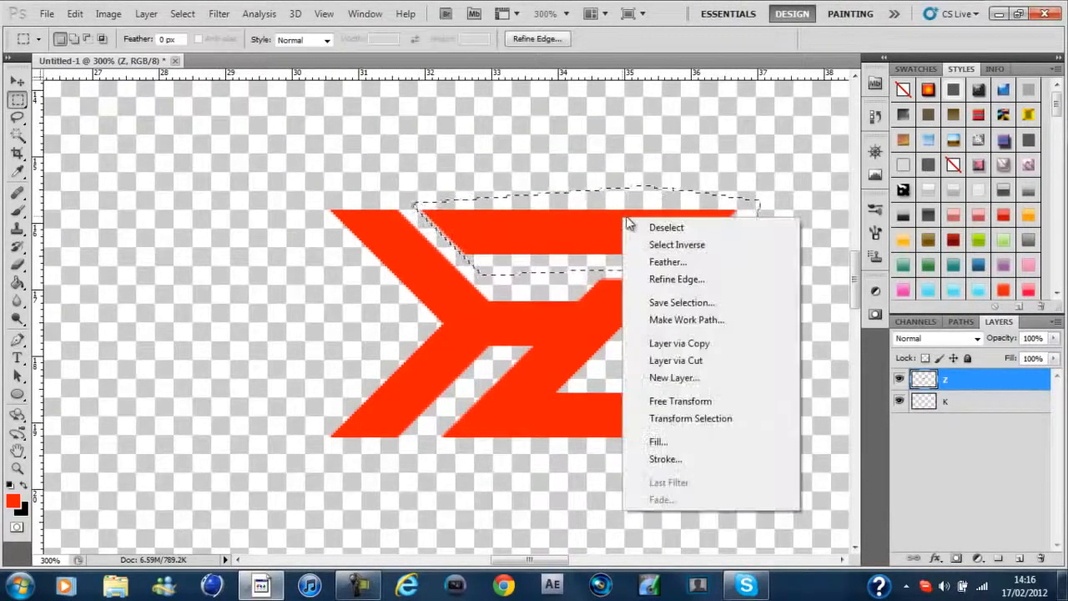
click(728, 345)
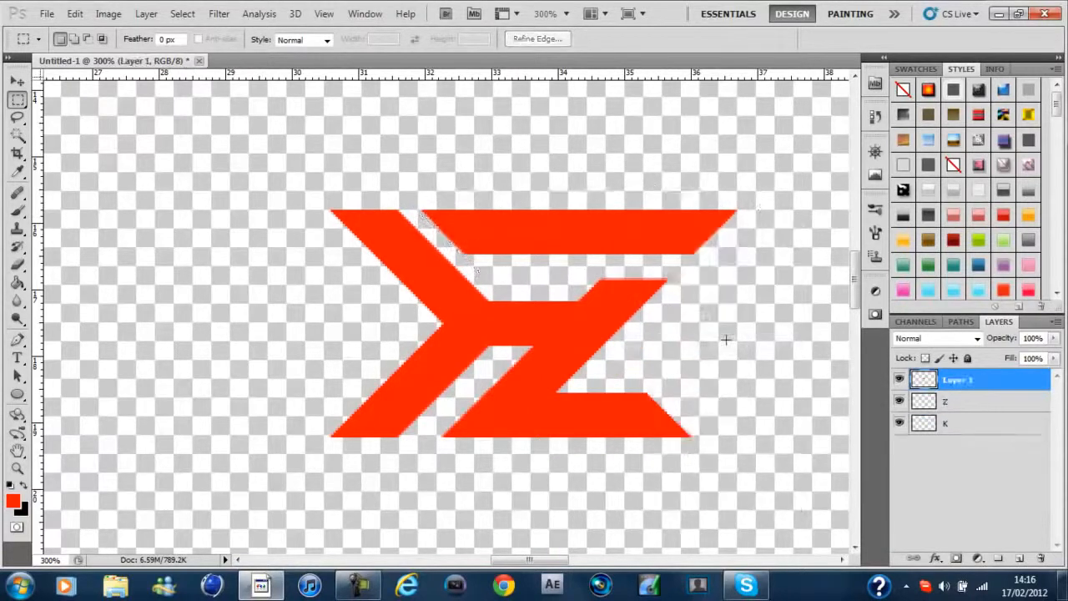
key(ctrl+z)
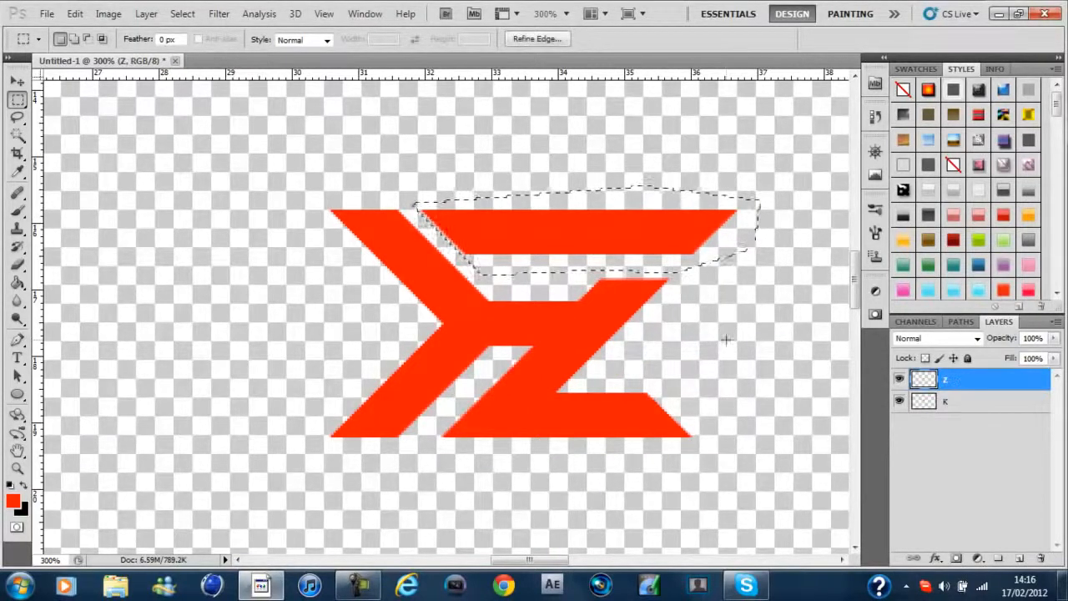
Cut the selected top bar of the Z onto its own new layer
right_click(635, 222)
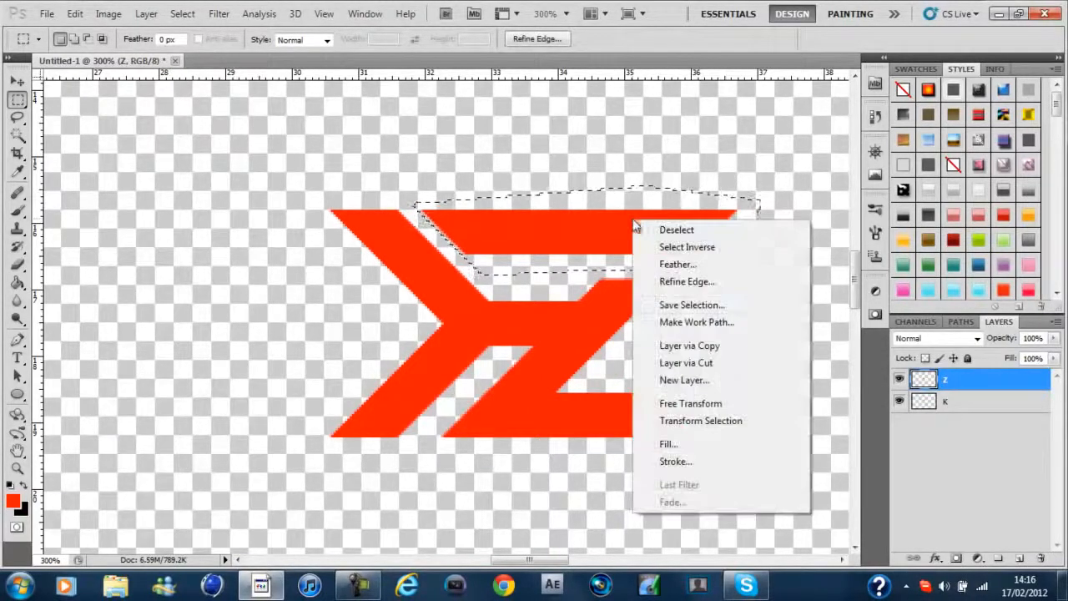
click(739, 364)
key(v)
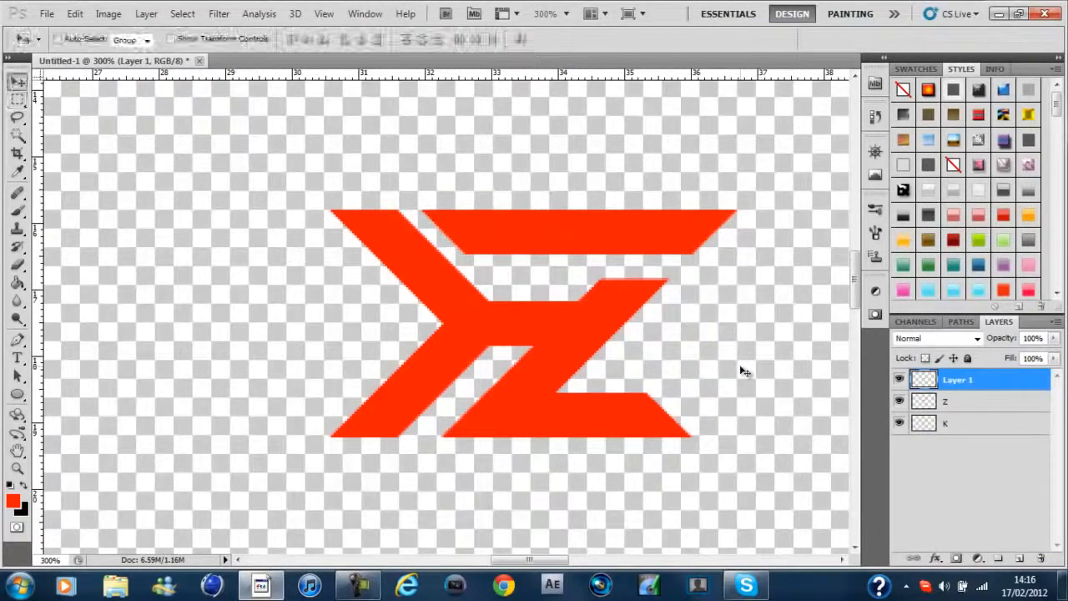
Try nudging the top bar down and left toward the K, and merge it back into the Z layer in its original position
key(Down)
key(Down)
key(Left)
key(Left)
key(Down)
key(Left)
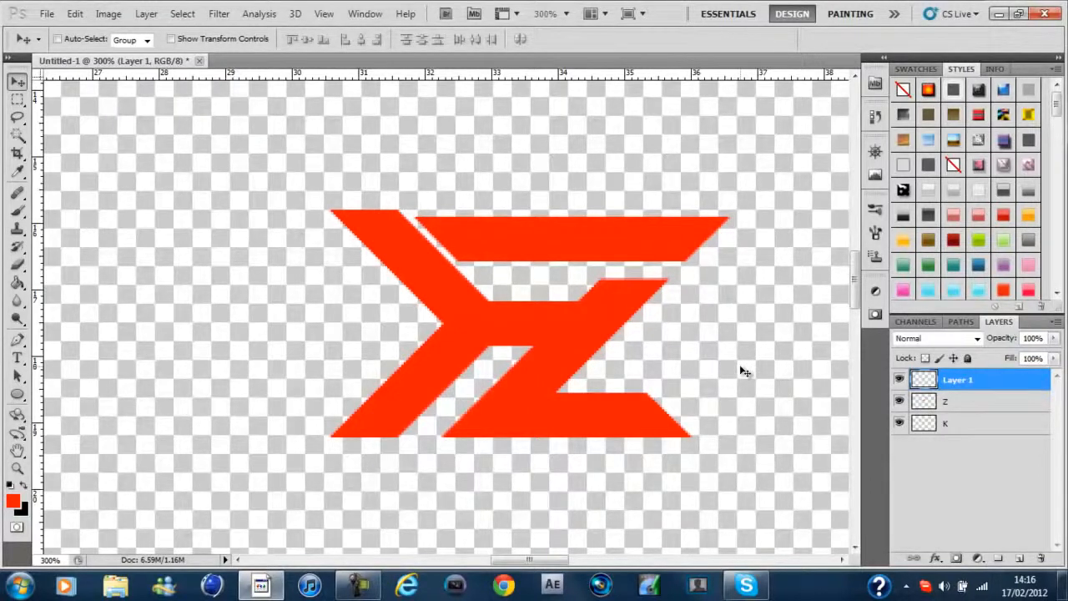
key(ctrl+z)
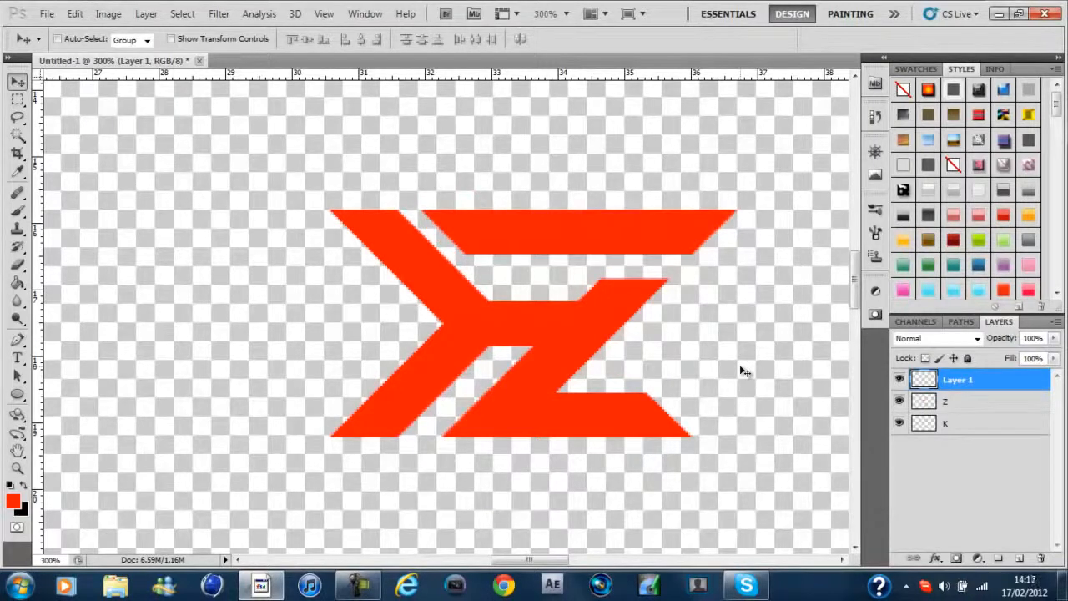
key(ctrl+e)
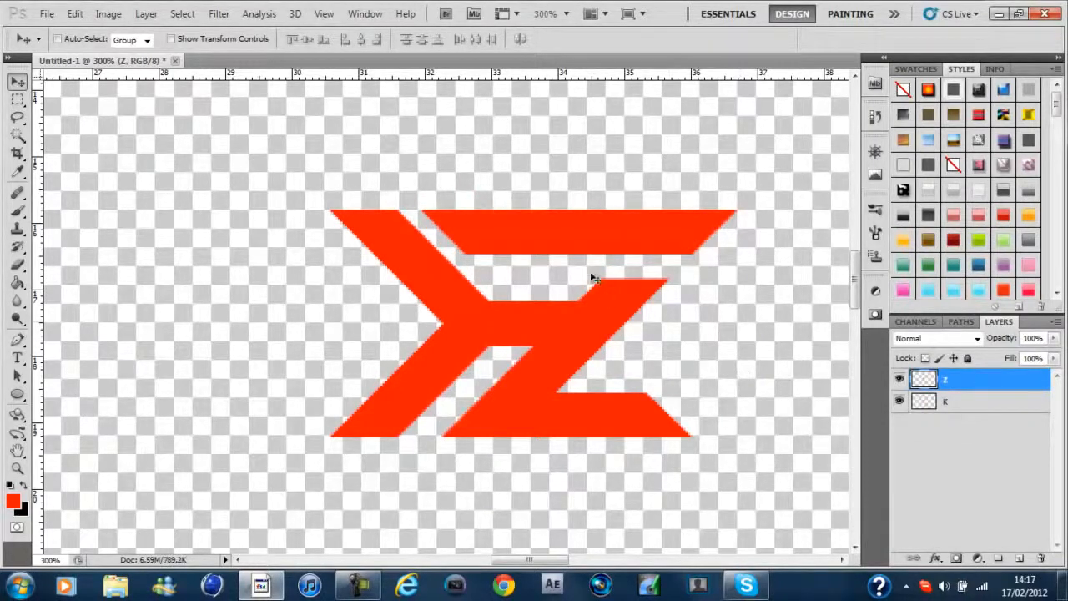
Select the upper tip of the Z's diagonal with a rectangular marquee
key(m)
drag(586, 267, 663, 293)
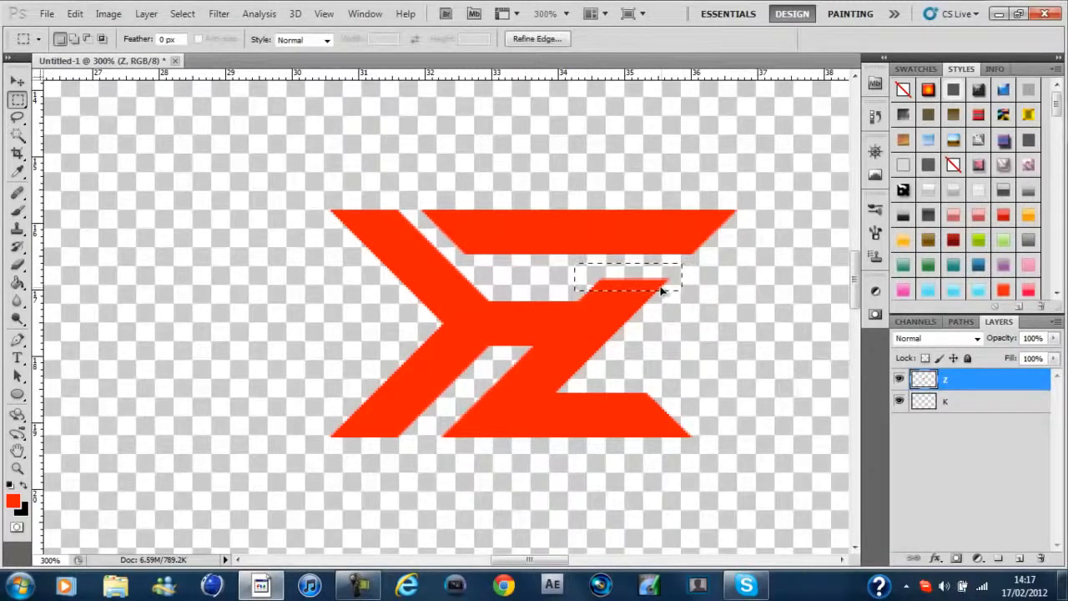
Try cutting the selected diagonal tip onto a new layer and nudging it up
right_click(661, 290)
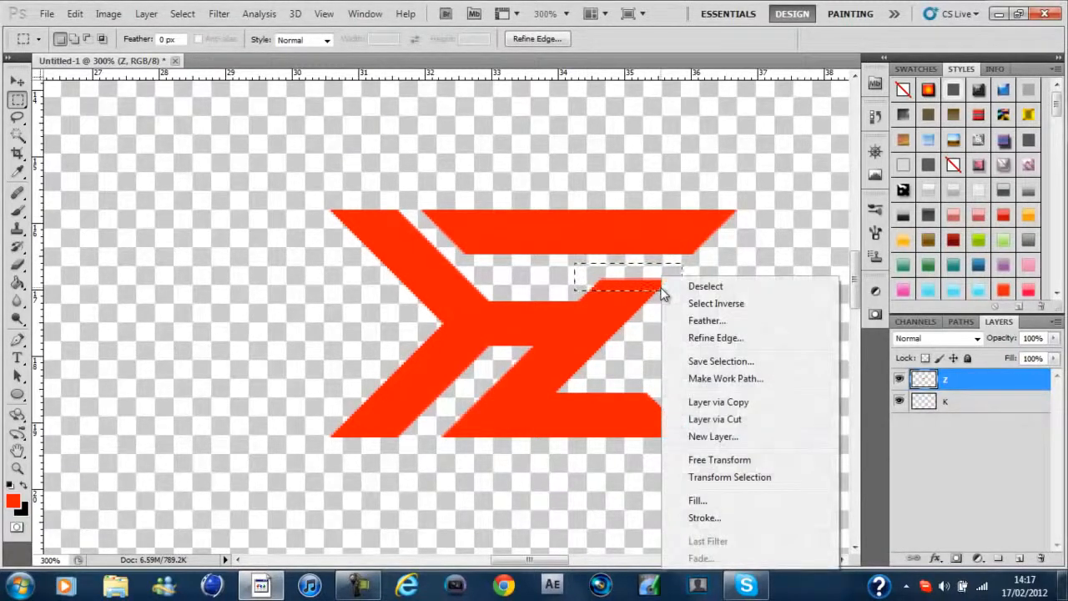
click(773, 417)
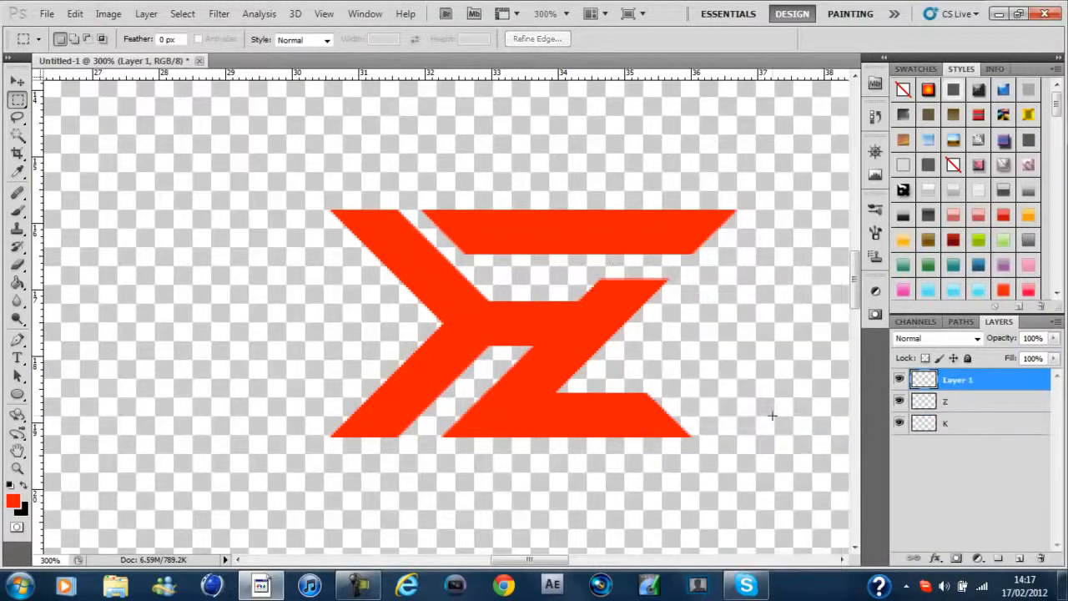
key(v)
key(Up)
key(Up)
key(Up)
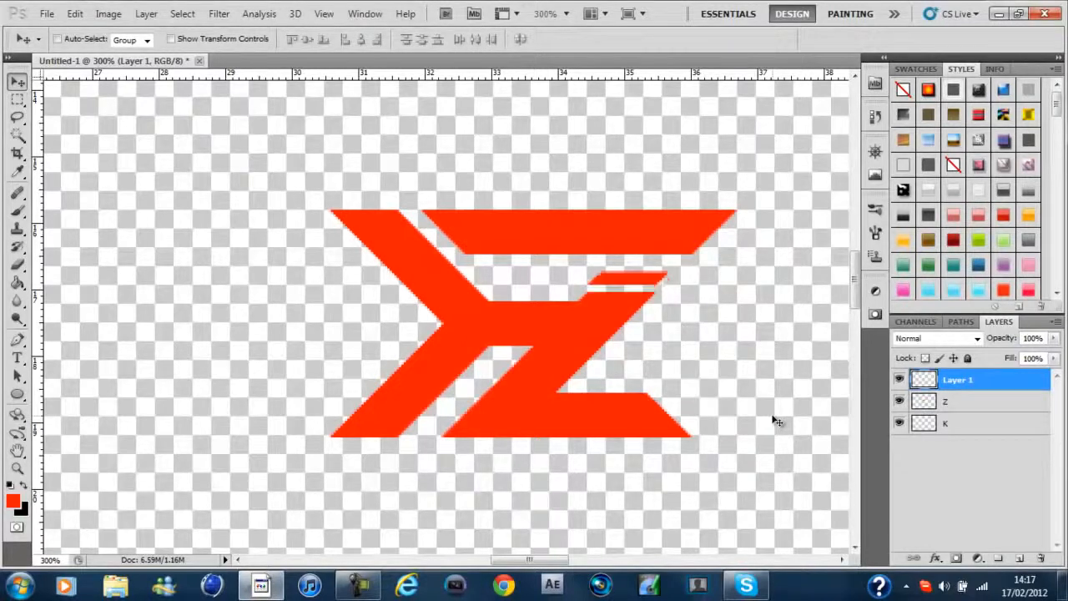
key(ctrl+alt+z)
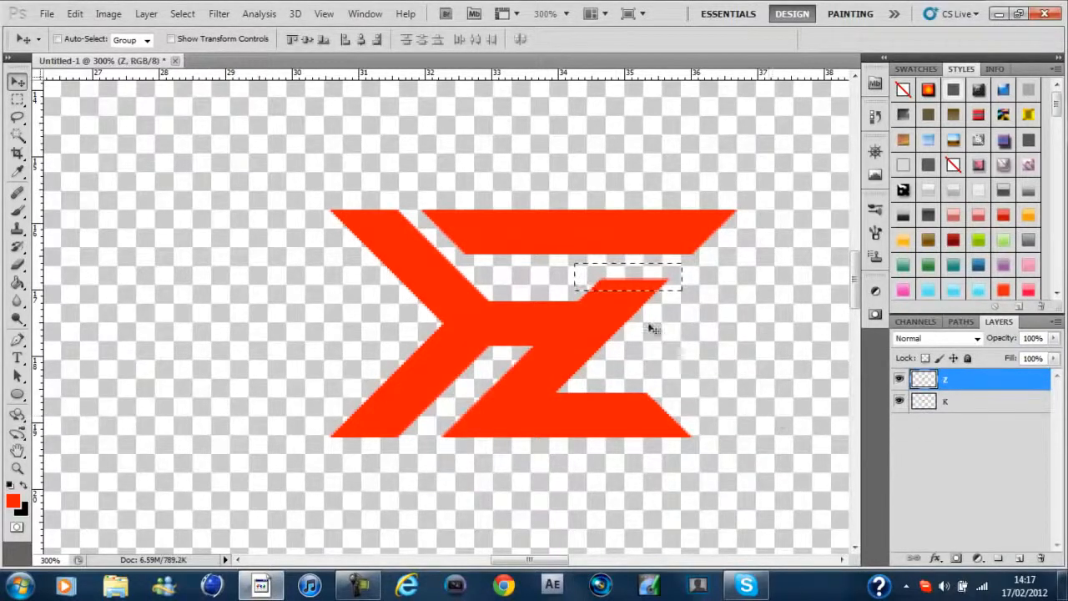
Copy the selected diagonal tip onto a new layer and nudge it up and right to extend the diagonal toward the top bar
key(m)
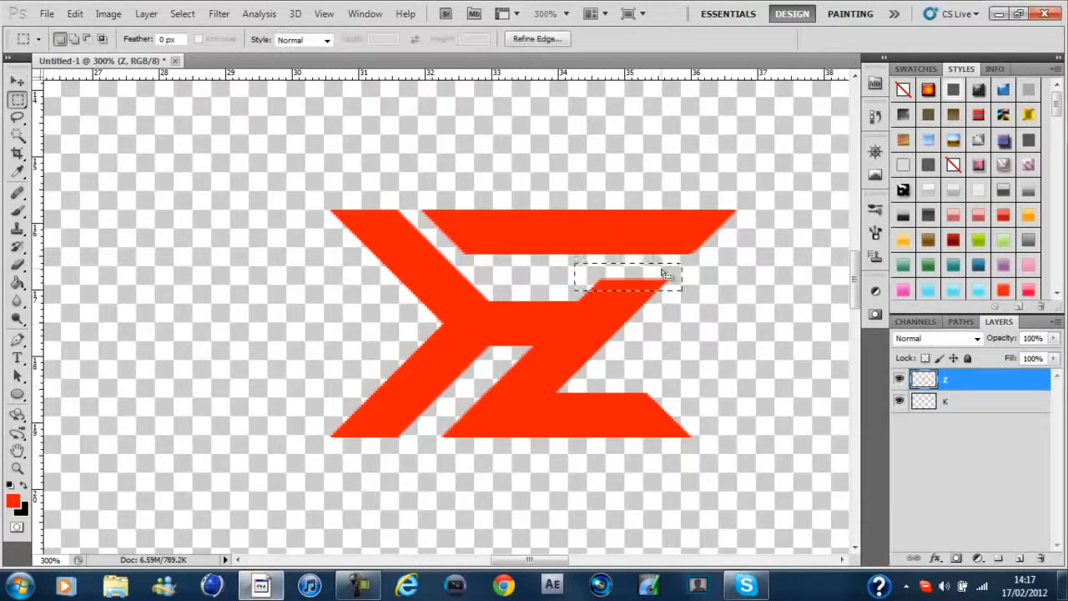
right_click(664, 274)
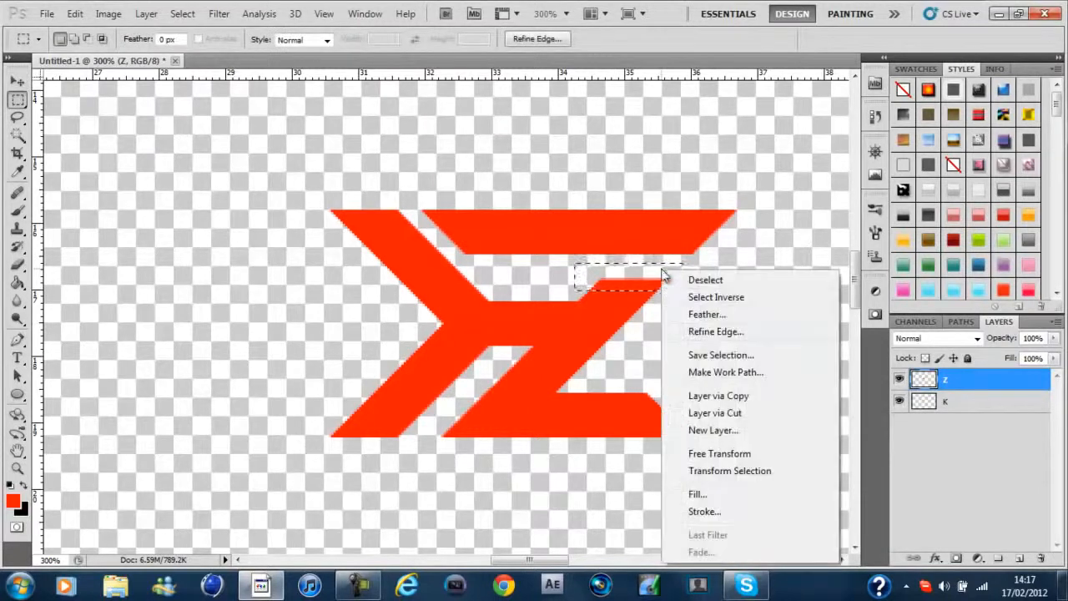
click(794, 398)
key(v)
key(Up)
key(Up)
key(Up)
key(Up)
key(Up)
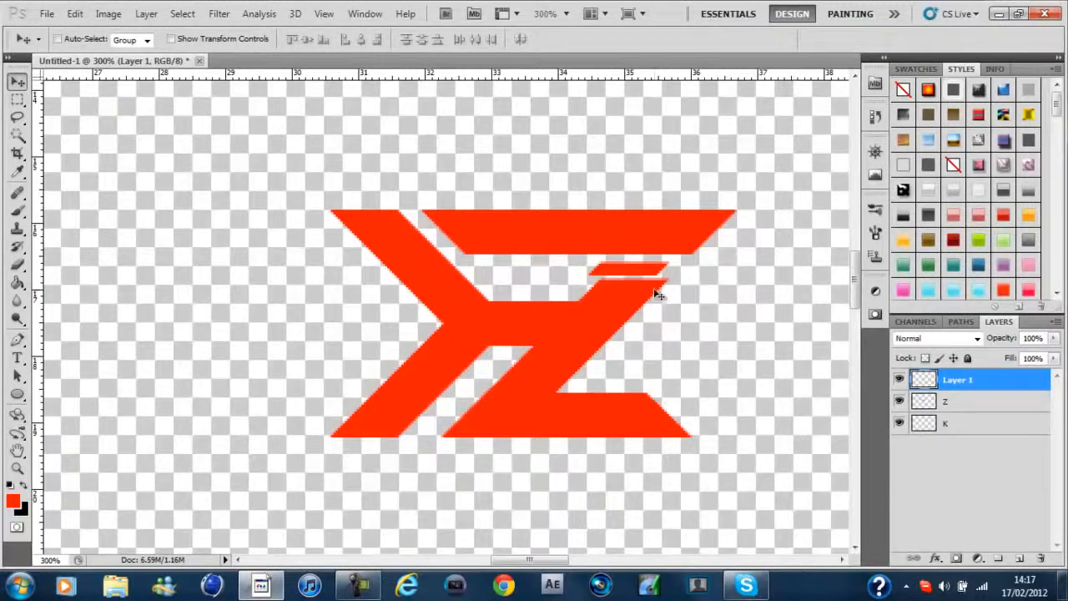
key(Right)
key(Right)
key(Right)
key(Down)
key(Right)
key(Down)
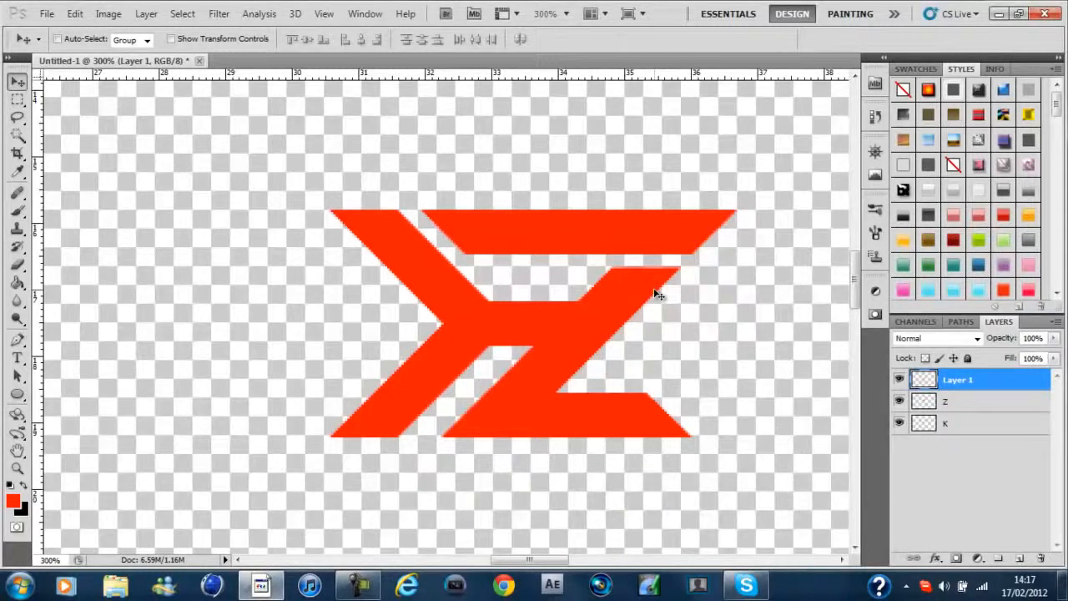
Merge the copied diagonal tip into the Z layer and view the whole logo at 100%
key(ctrl+e)
key(ctrl+minus)
key(ctrl+minus)
key(ctrl+minus)
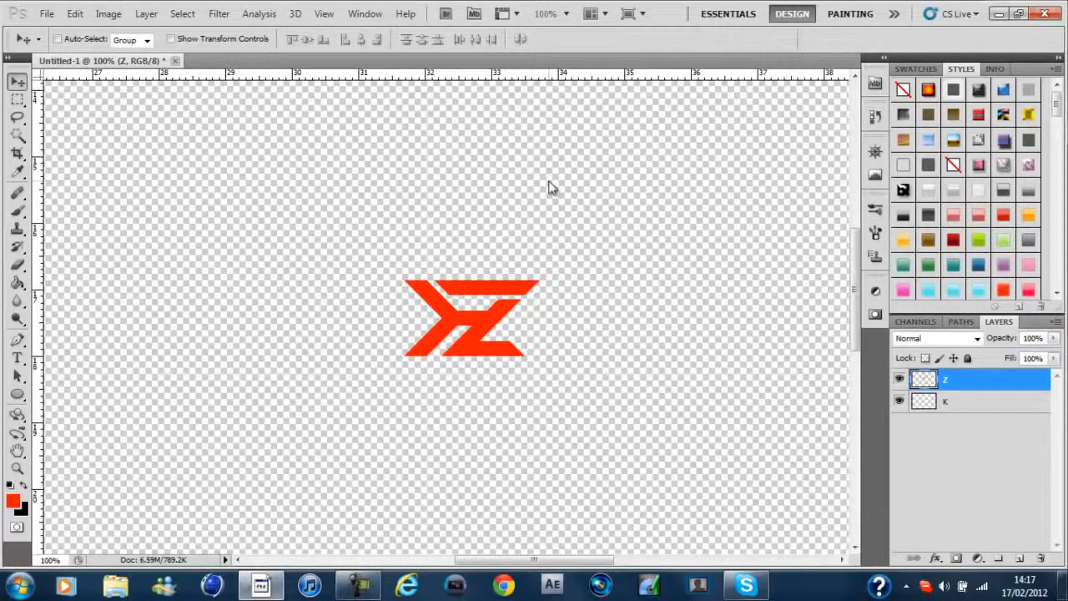
key(ctrl+p)
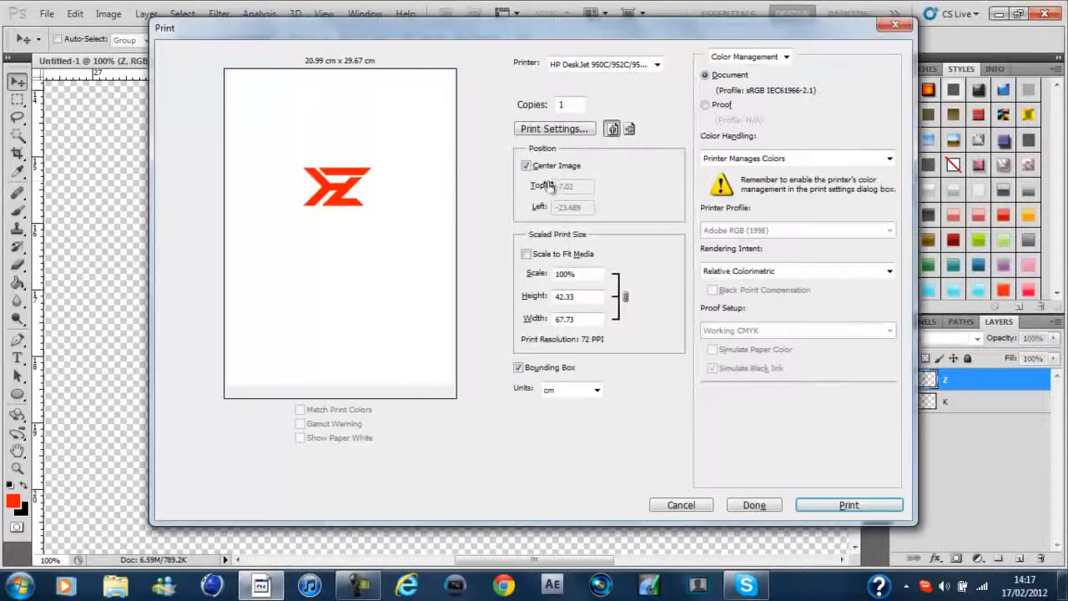
click(896, 26)
Outline a sliver along the top bar's upper edge with the Pen tool and convert it to a selection with 0 px feather
key(ctrl+plus)
key(ctrl+plus)
key(p)
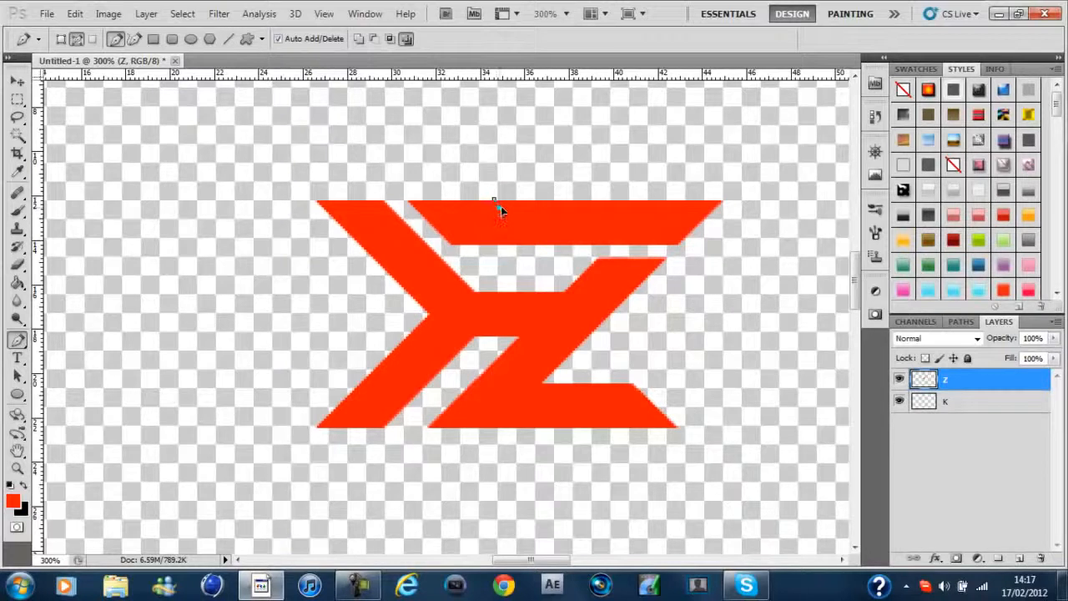
click(619, 208)
click(504, 175)
right_click(598, 118)
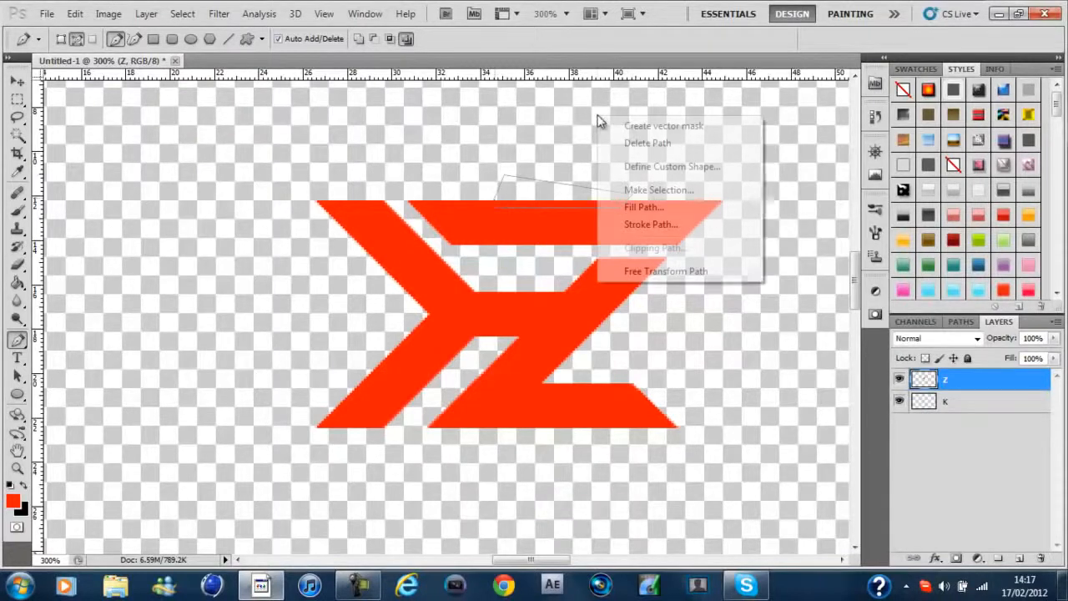
click(694, 192)
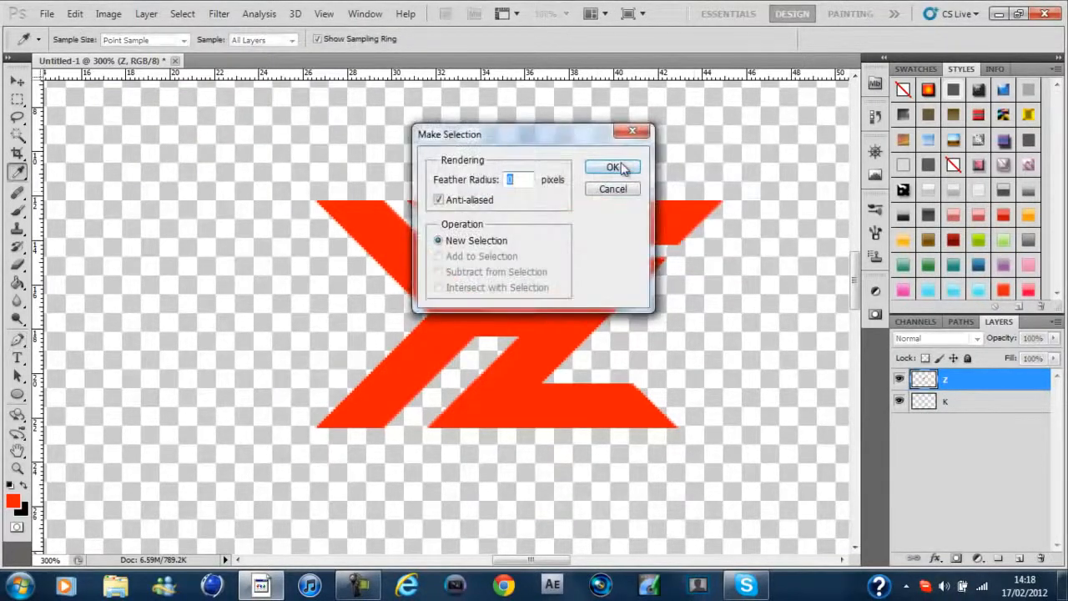
click(620, 169)
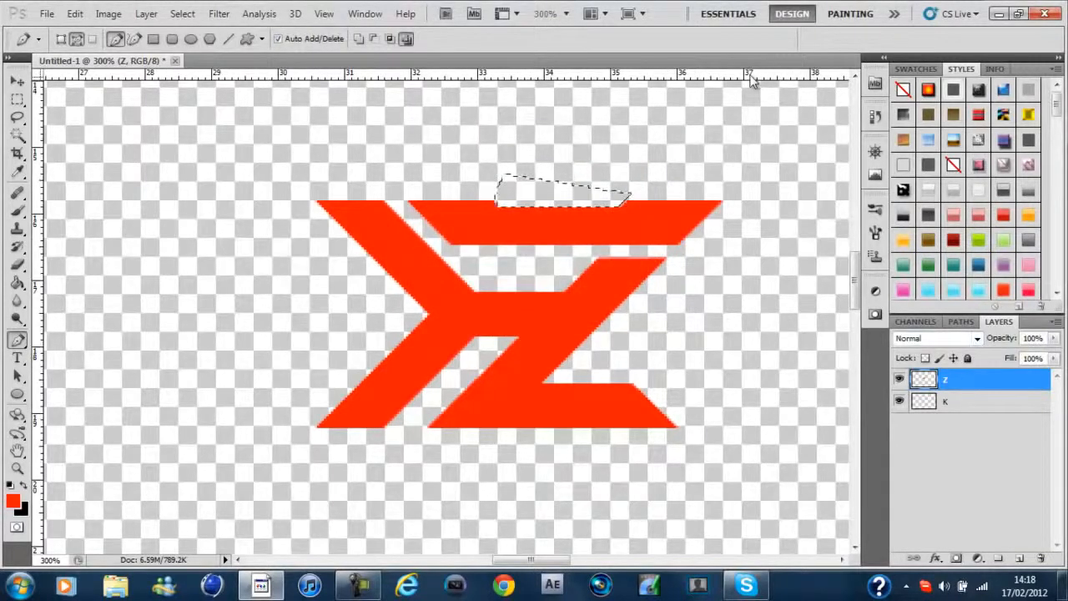
Try cutting the selected sliver out of the top bar's upper edge and inspect the notched logo at different zoom levels
key(m)
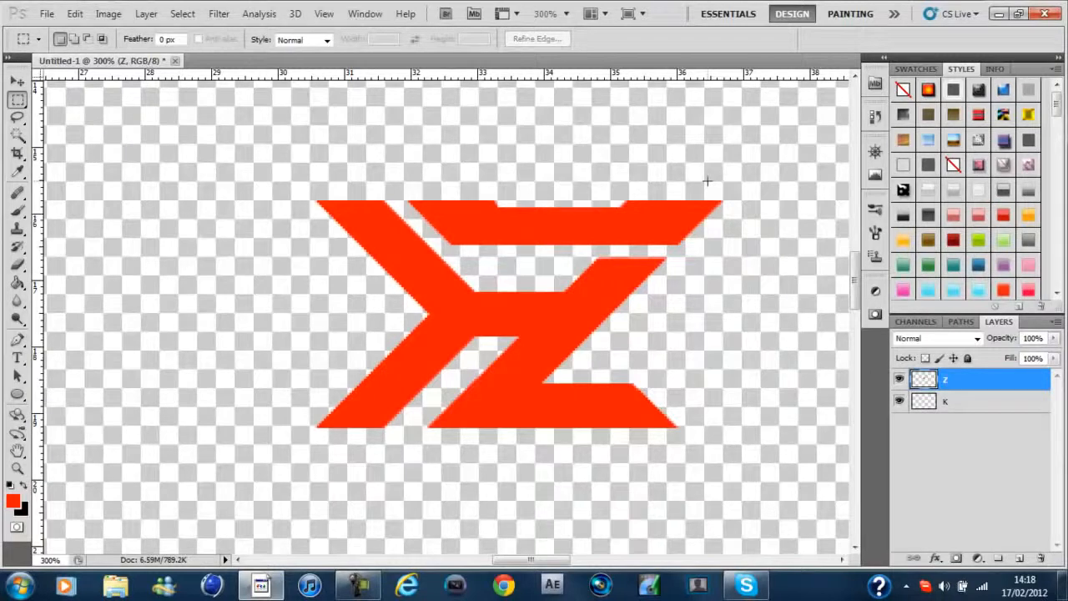
key(ctrl+minus)
key(ctrl+minus)
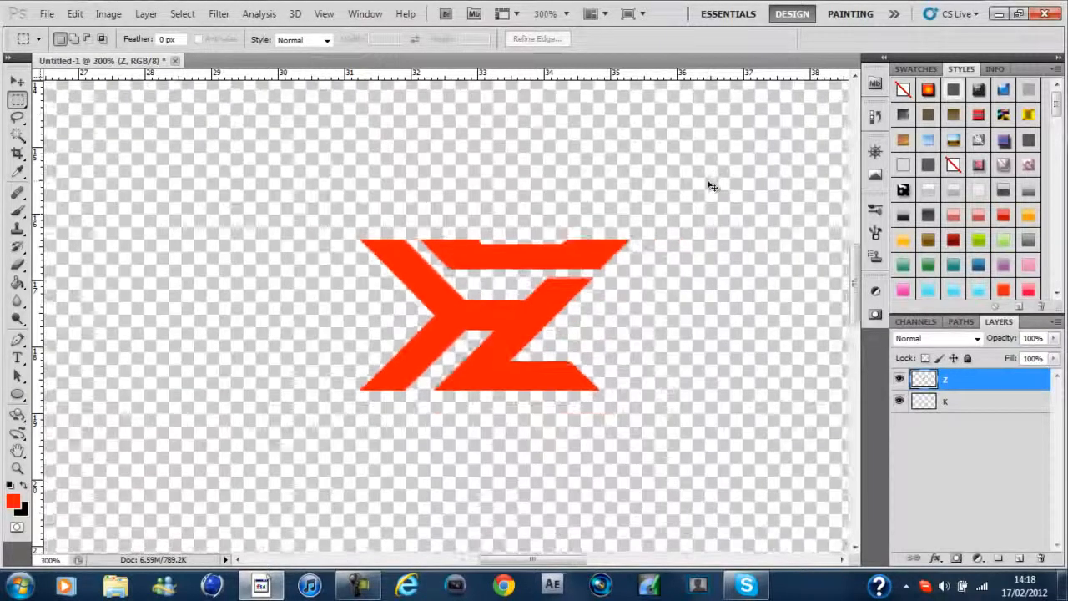
key(ctrl+plus)
key(ctrl+plus)
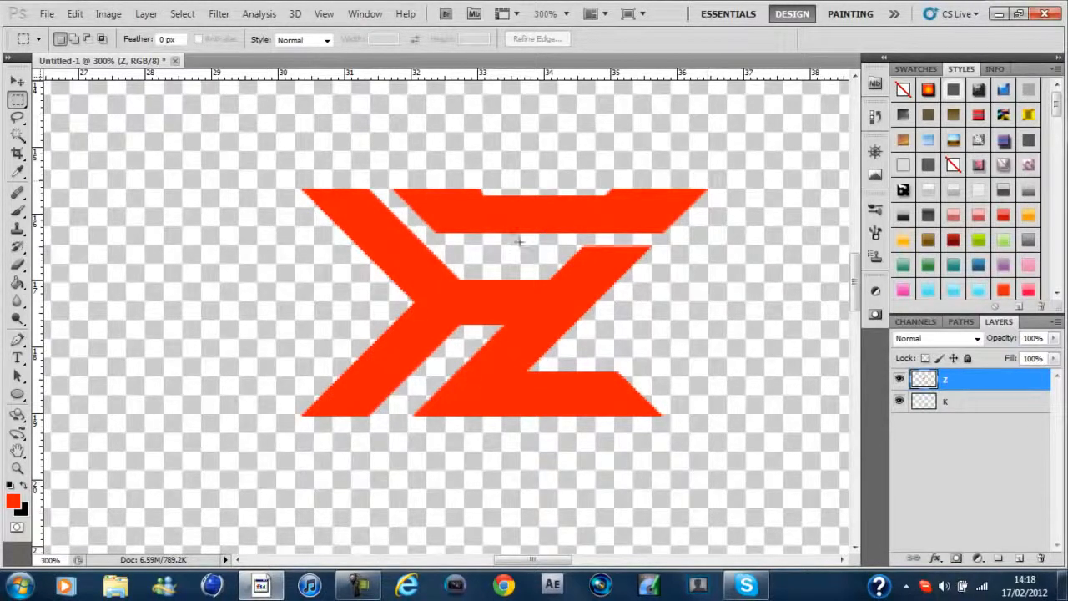
Undo the notch cut into the Z's top bar and clear the selection
key(ctrl+alt+z)
key(ctrl+alt+z)
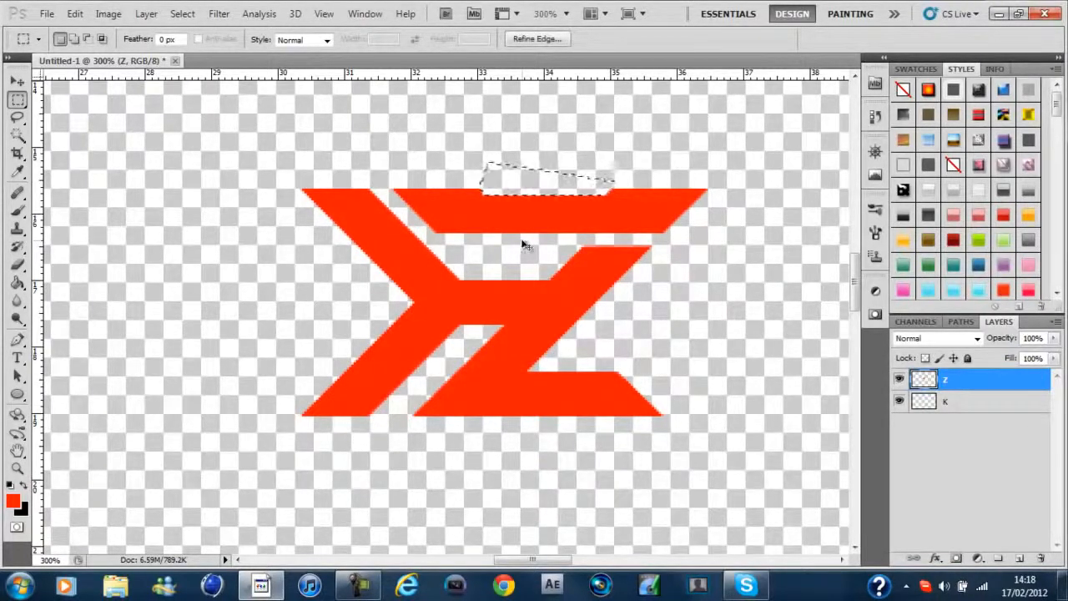
click(615, 130)
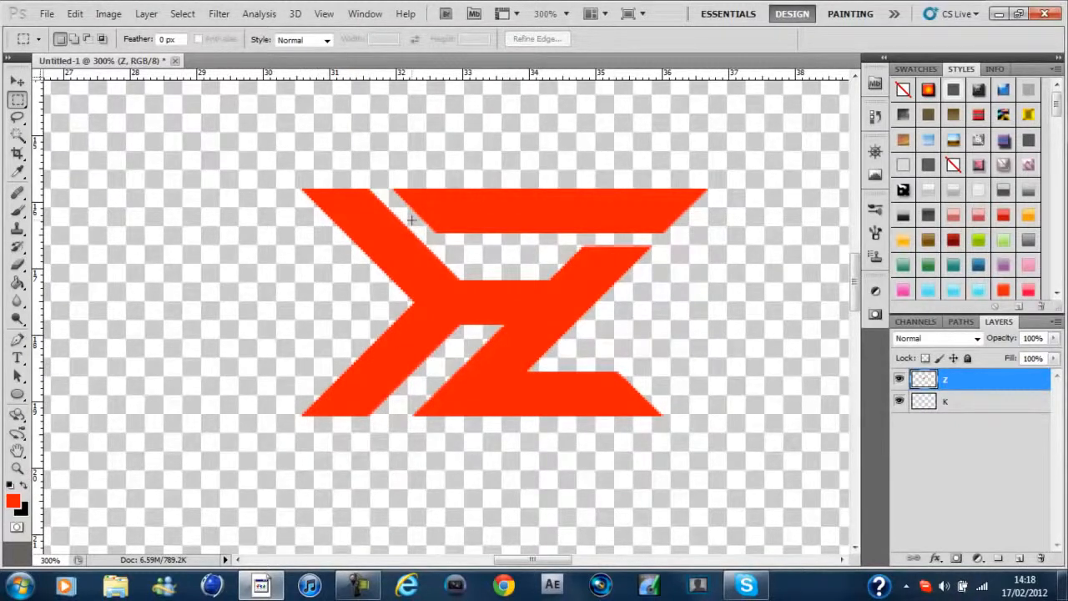
Merge the Z layer into the K layer and toggle the merged layer's visibility to check it
key(ctrl+e)
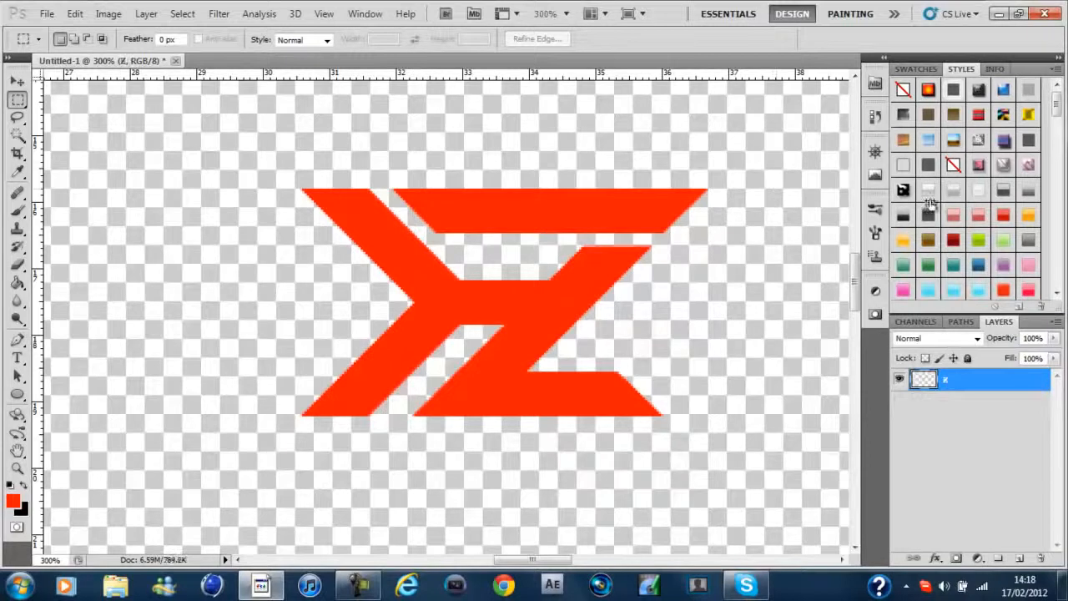
click(900, 379)
click(900, 380)
Trace the Z's top bar with a closed four-corner Pen tool path along its edges
key(p)
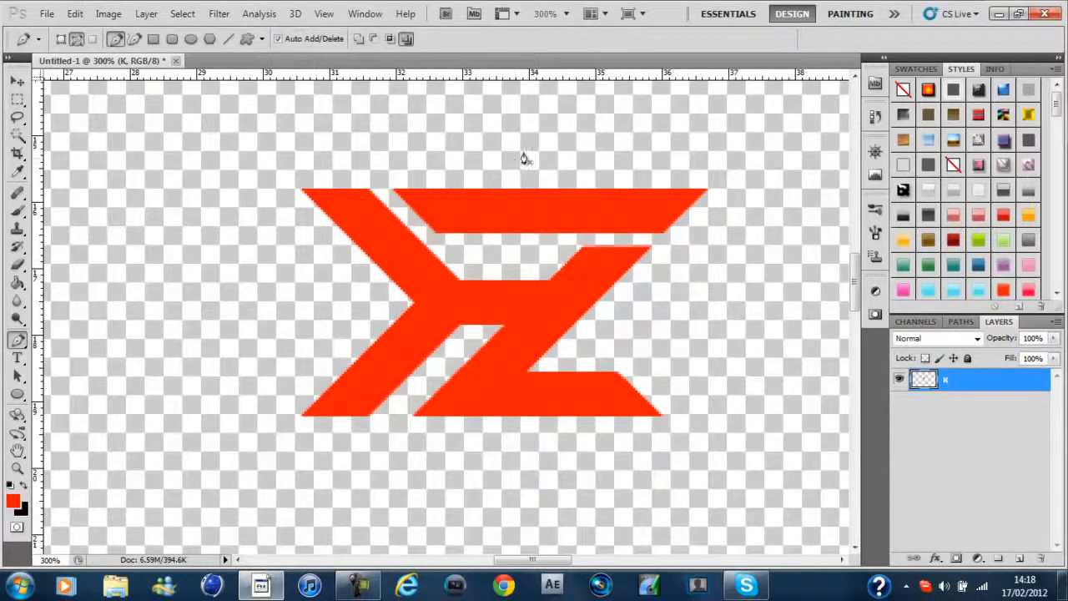
key(ctrl+plus)
key(ctrl+plus)
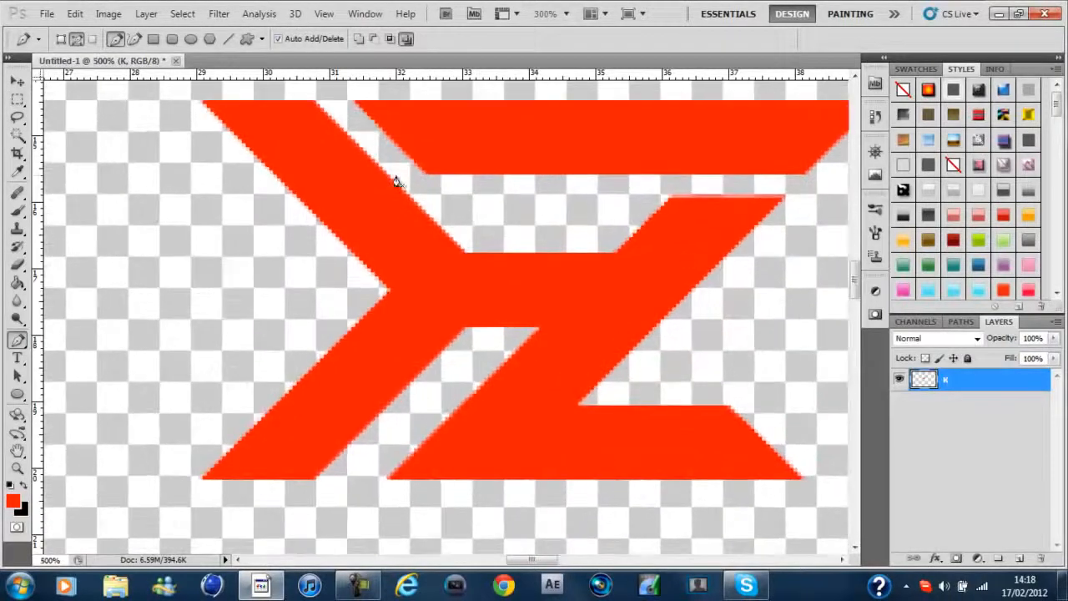
mouse_move(853, 276)
mouse_down()
mouse_move(853, 257)
mouse_move(854, 268)
mouse_up()
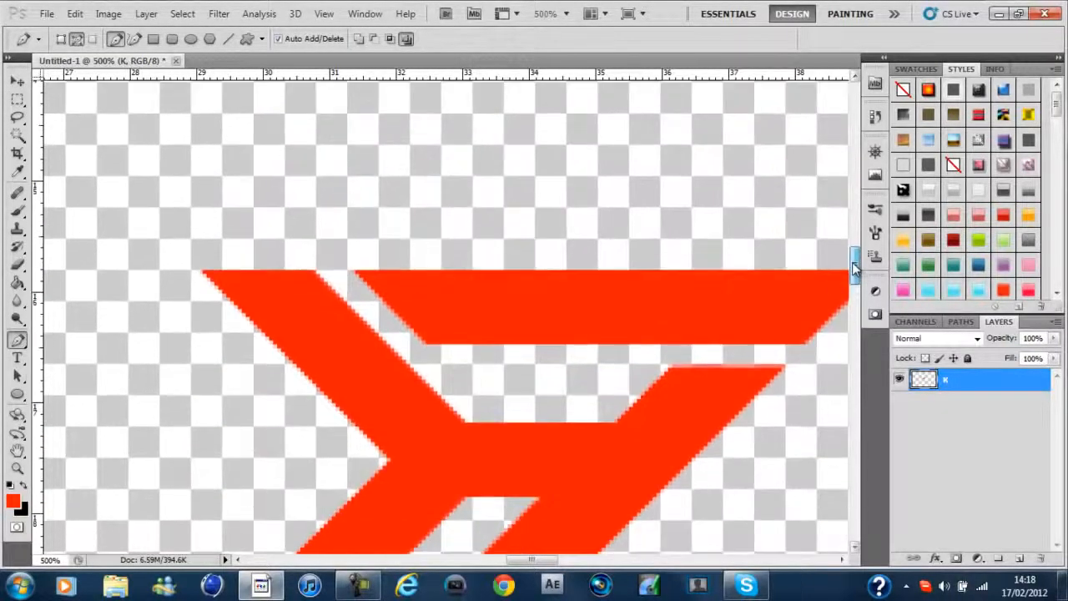
mouse_move(534, 560)
mouse_down()
mouse_move(554, 560)
mouse_move(544, 560)
mouse_up()
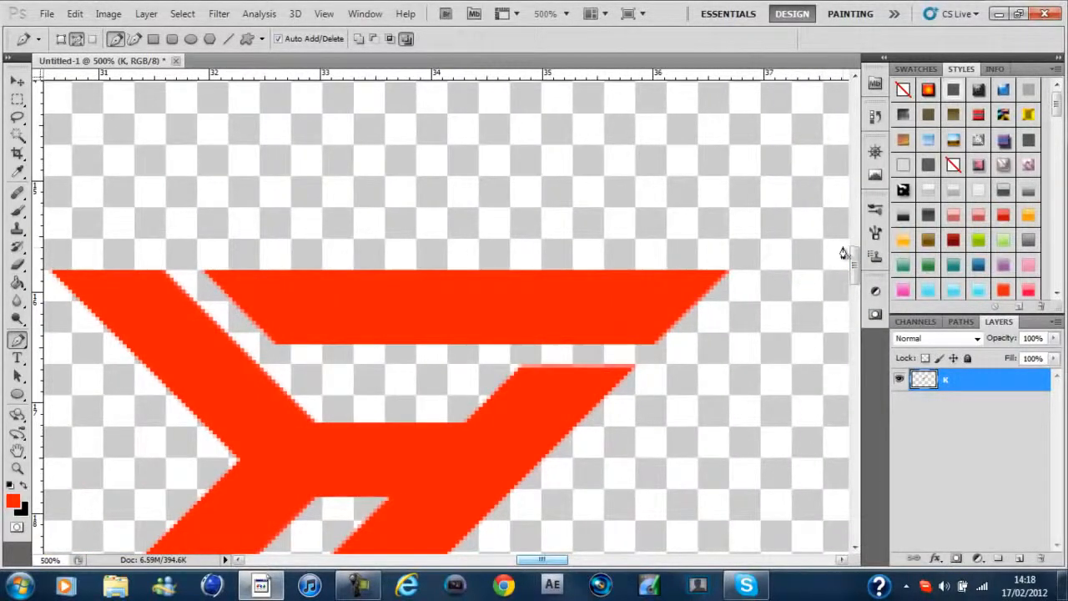
click(961, 323)
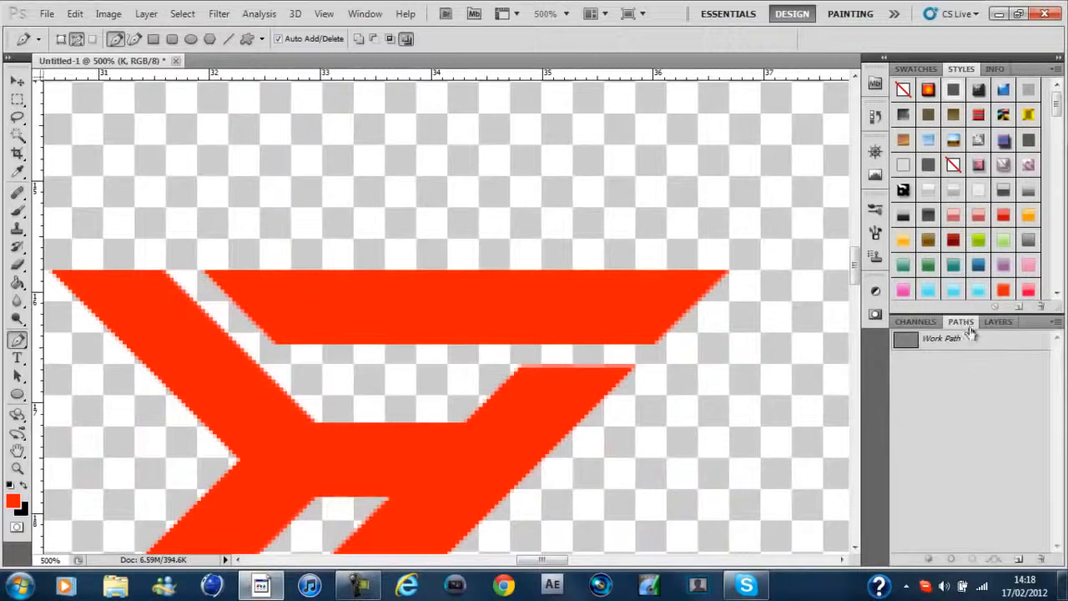
click(204, 273)
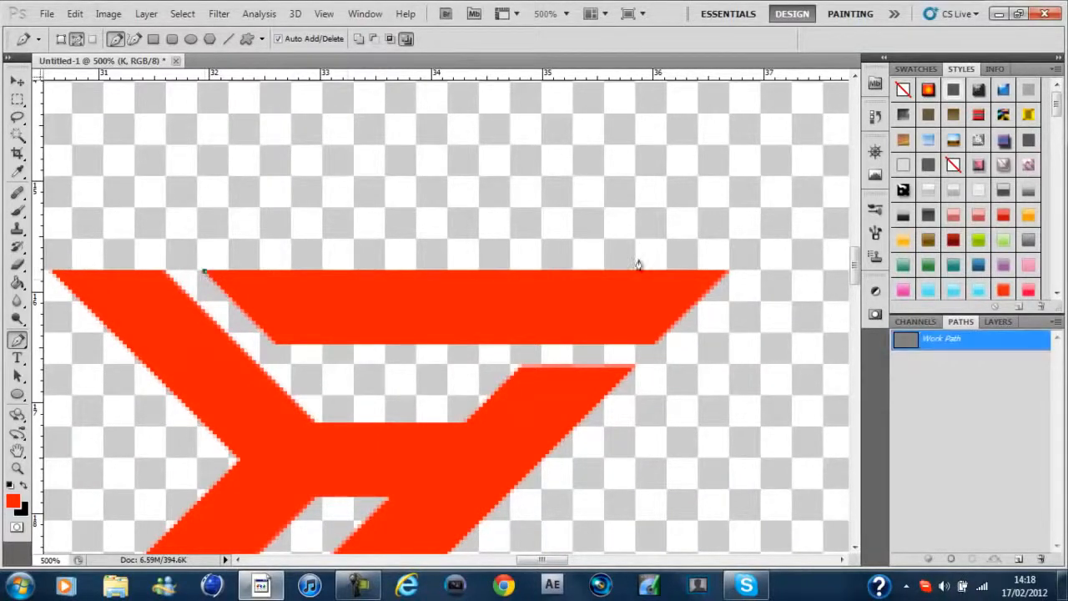
click(728, 272)
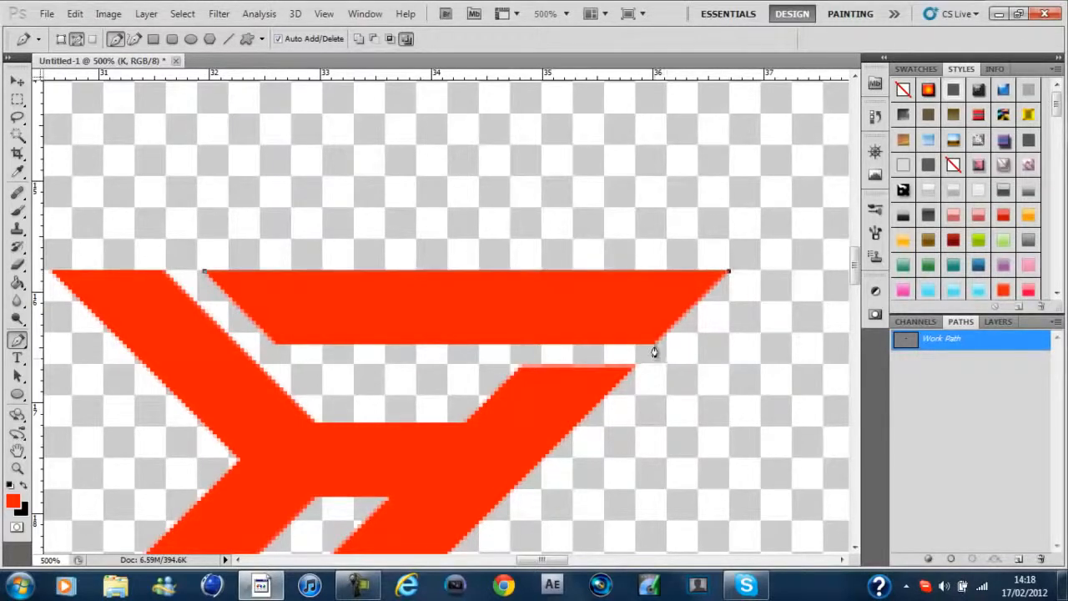
click(274, 346)
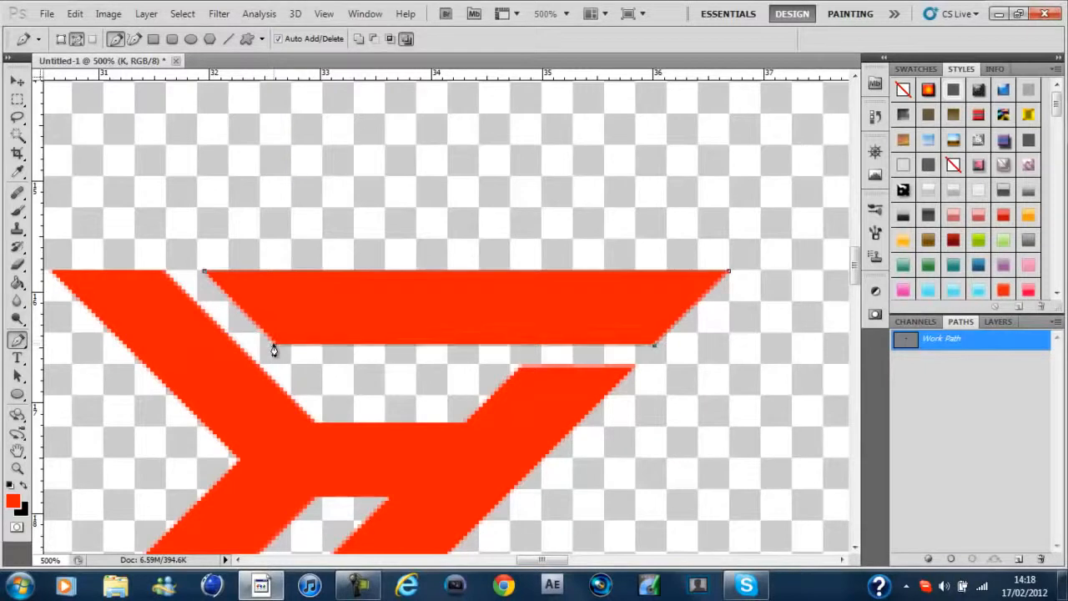
click(204, 275)
Try exporting the Work Path to an Adobe Illustrator (.ai) file, cancelling at the file name prompt
mouse_move(853, 268)
mouse_down()
mouse_move(854, 303)
mouse_move(862, 256)
mouse_move(862, 287)
mouse_up()
key(ctrl+minus)
key(ctrl+minus)
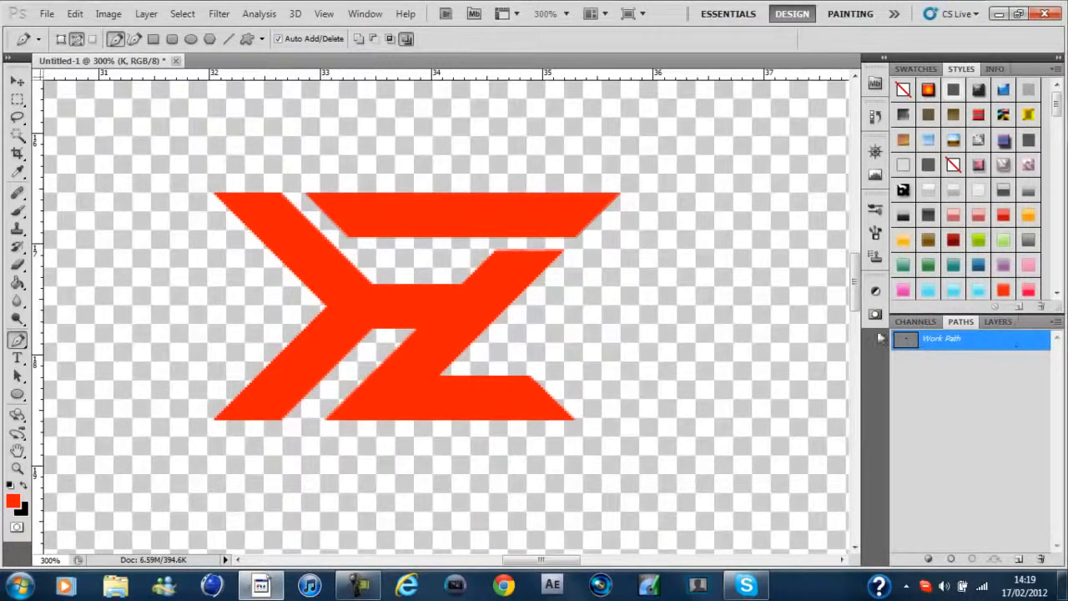
right_click(130, 135)
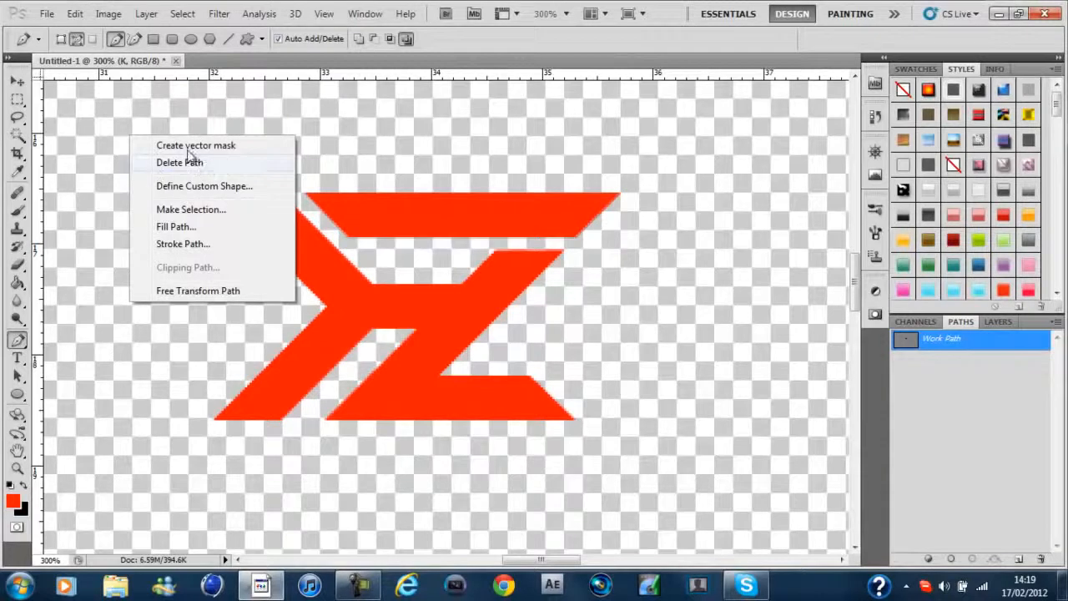
click(460, 48)
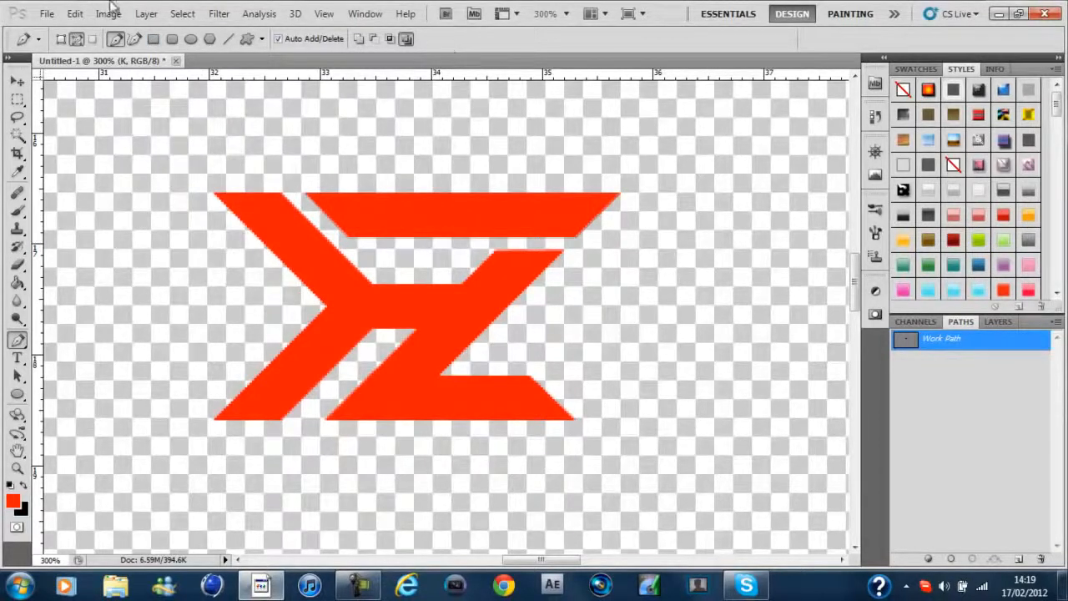
click(48, 14)
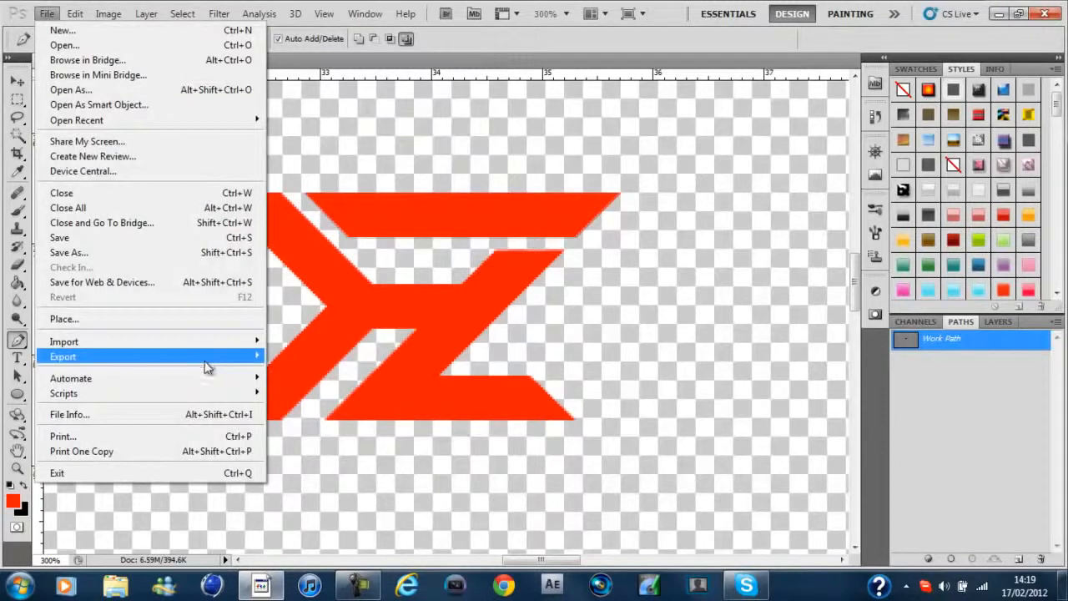
mouse_move(204, 359)
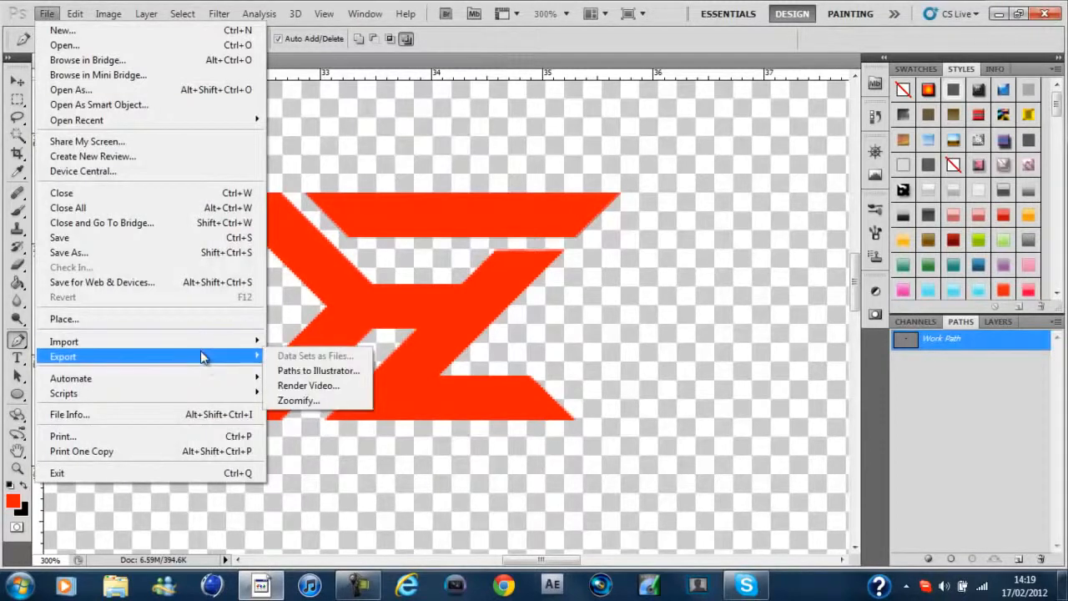
click(293, 369)
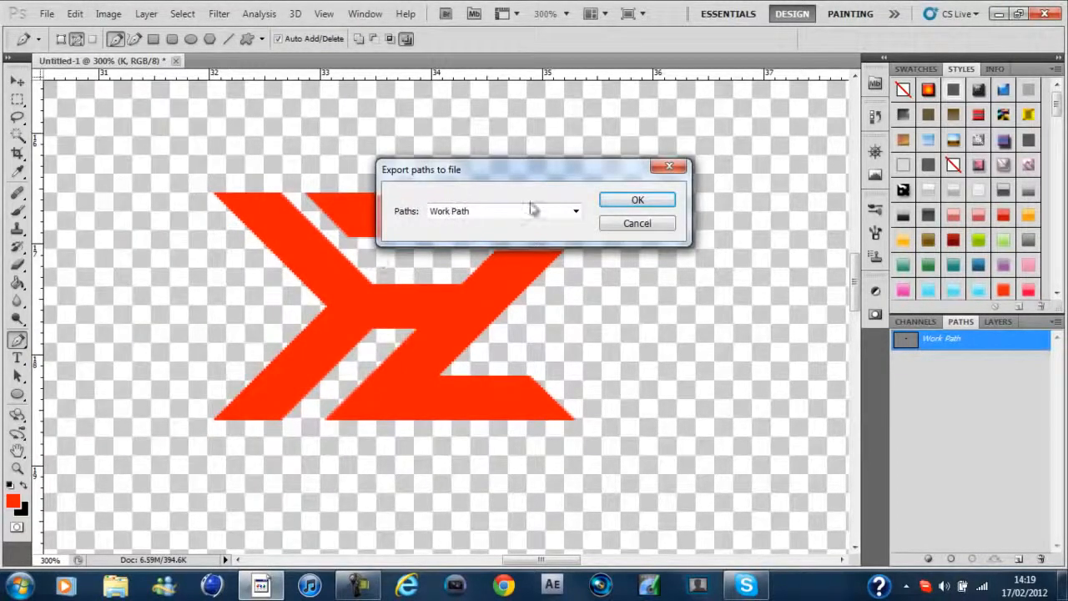
click(620, 202)
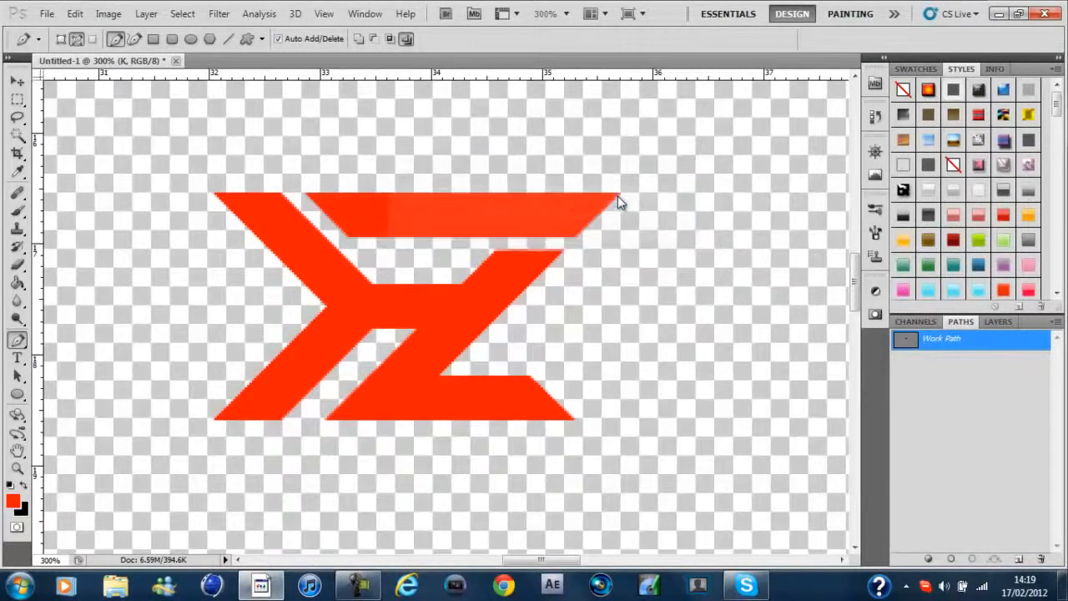
drag(520, 104, 484, 108)
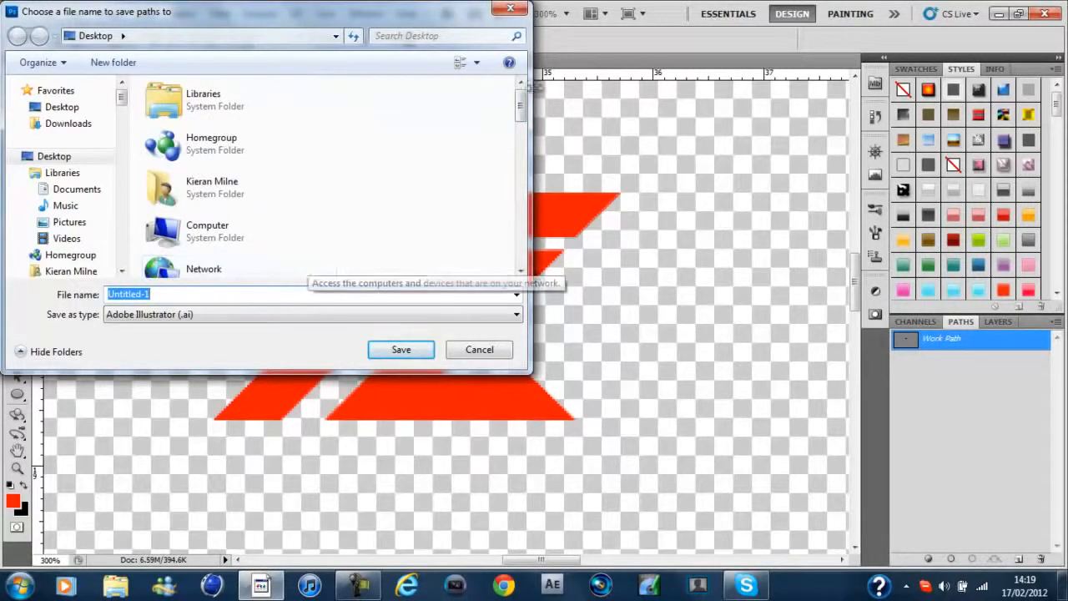
click(510, 8)
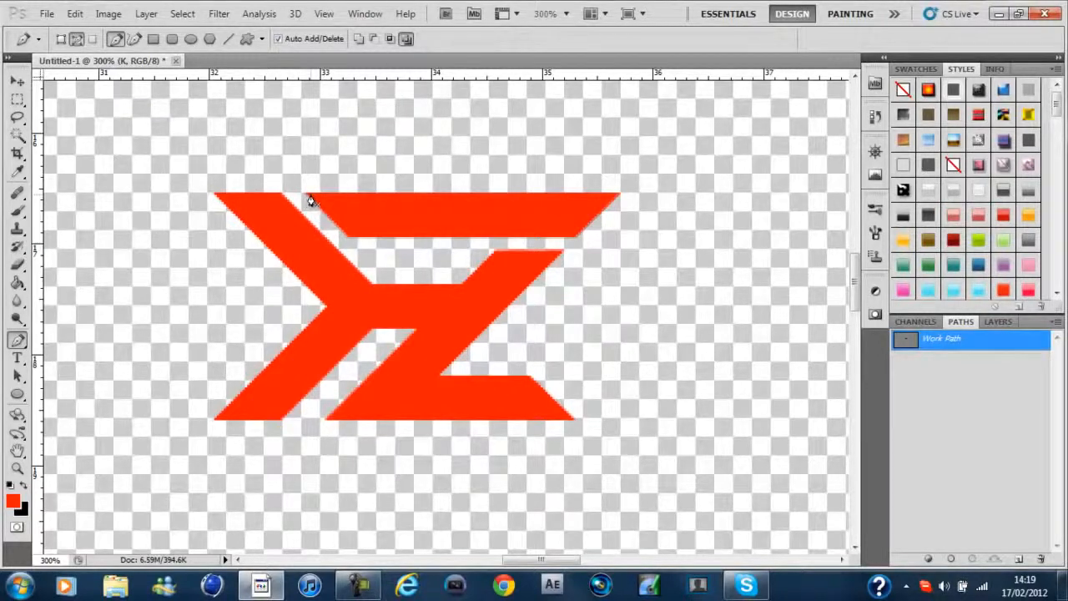
key(w)
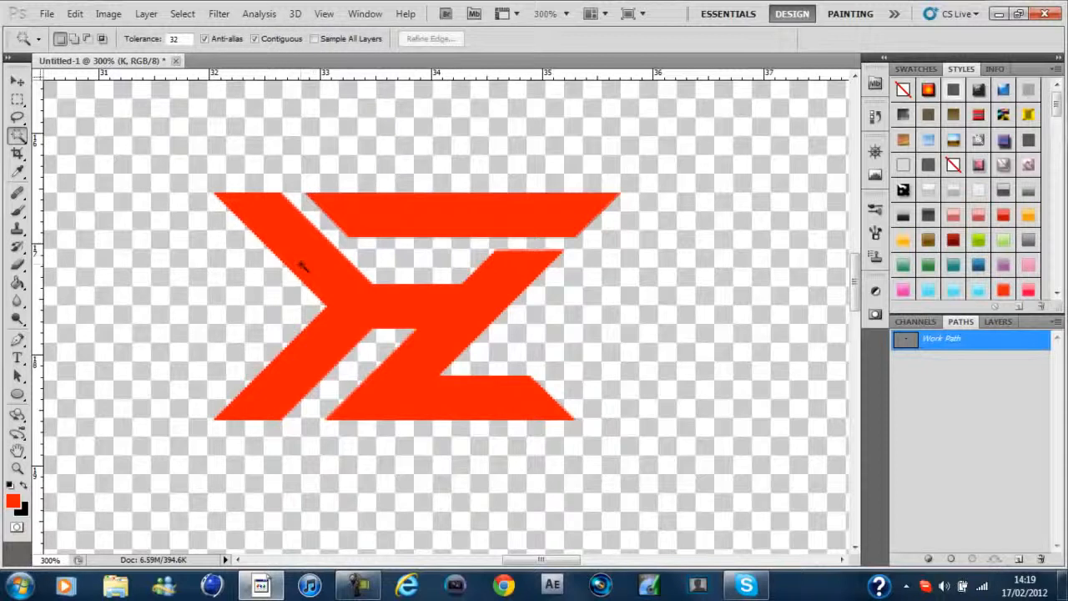
key(q)
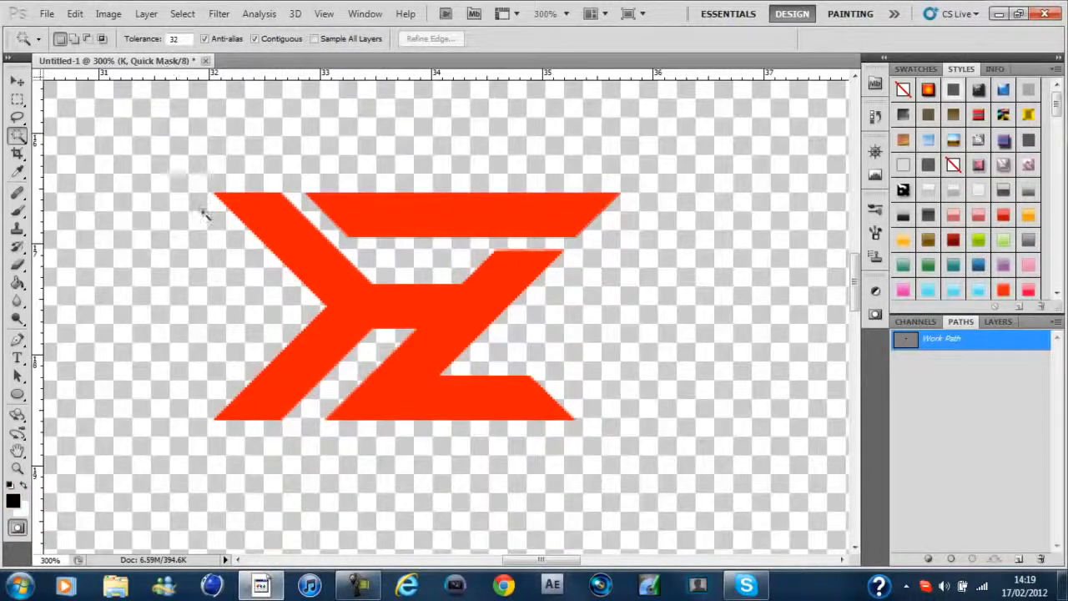
click(353, 589)
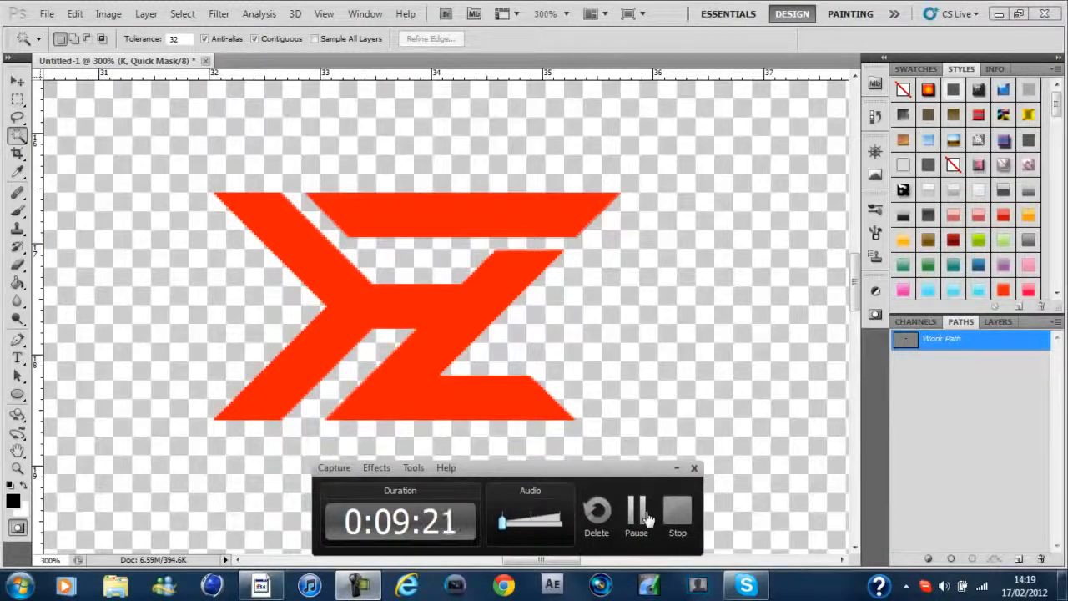